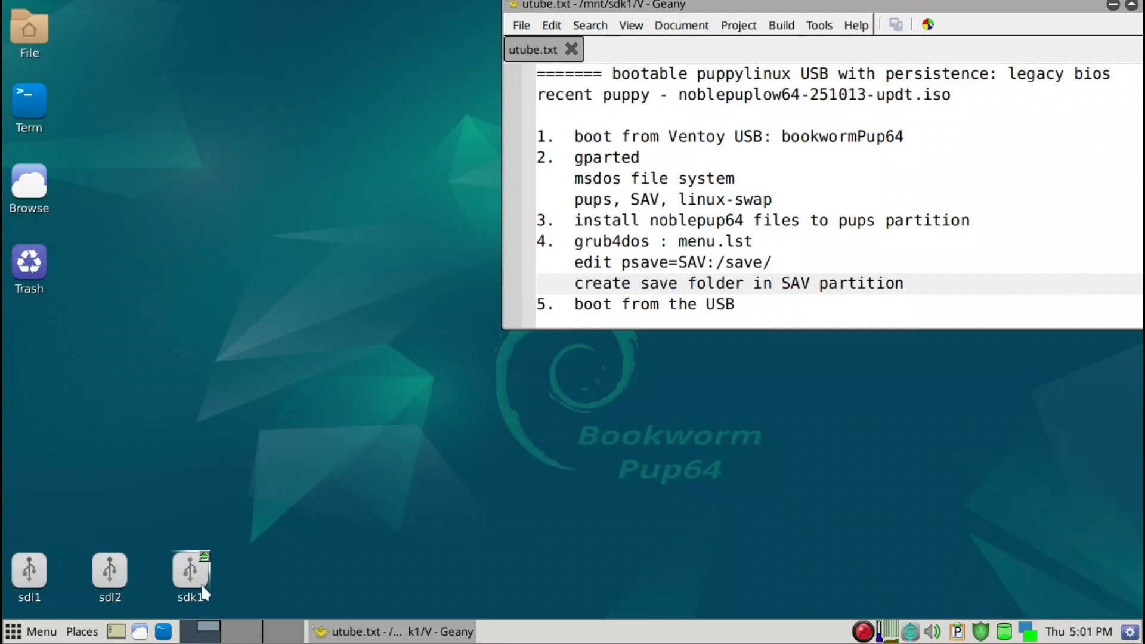
Check the sdk1 drive for the noblepuplow64-251013-updt.iso file, then close its file window
{"action": "mouse_move", "coordinate": [198, 590]}
{"action": "left_click", "coordinate": [201, 571]}
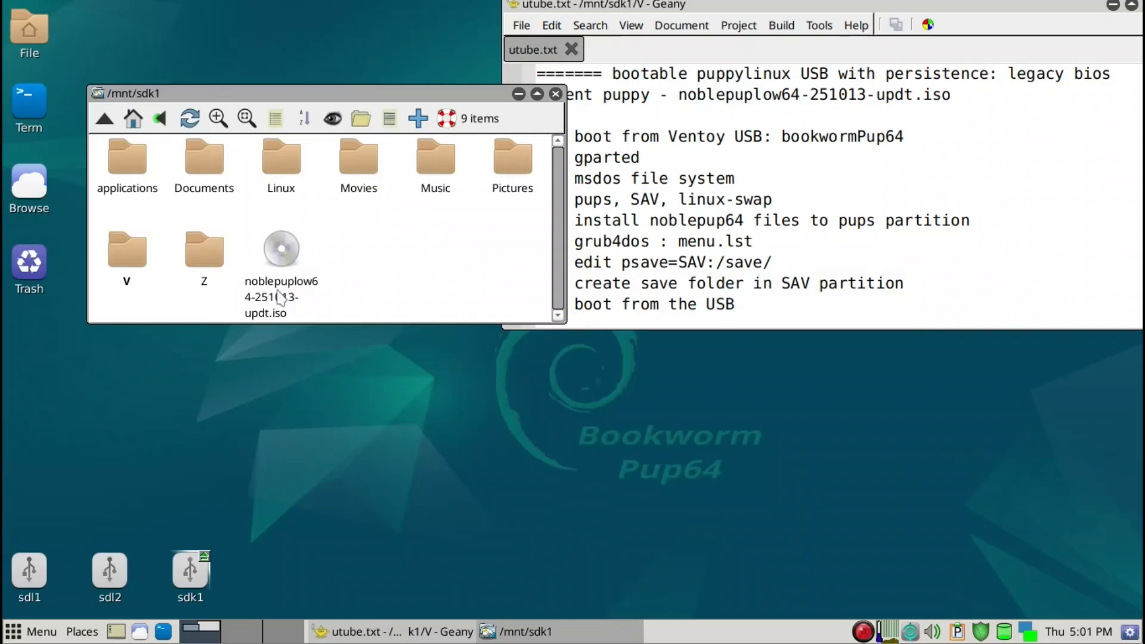
{"action": "left_click", "coordinate": [555, 96]}
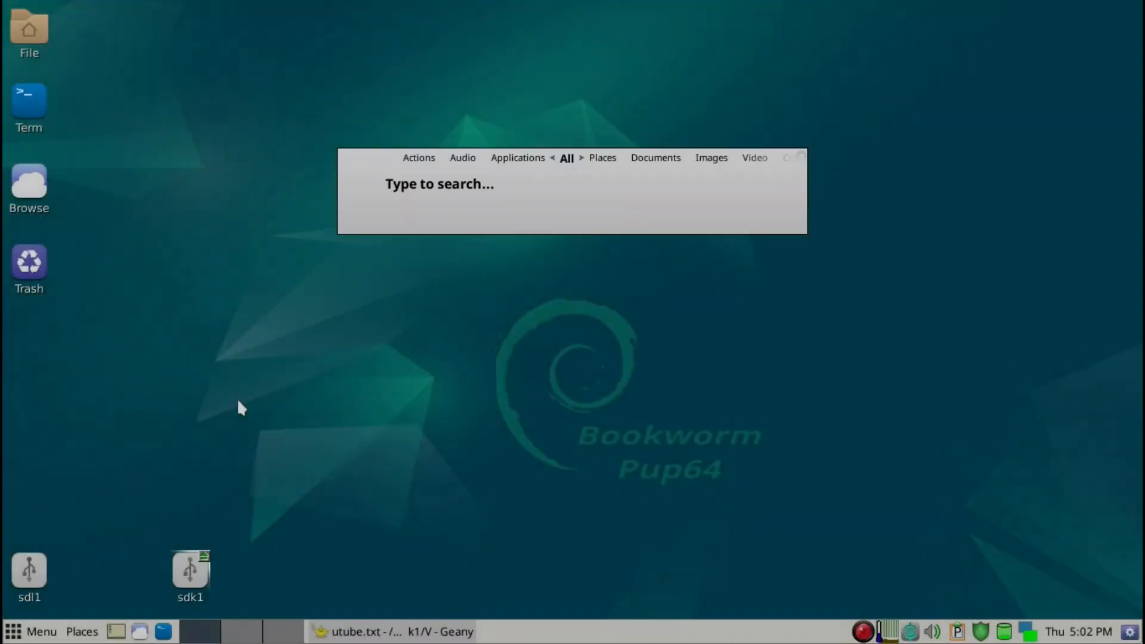
Launch GParted on the sdl USB flash drive, the 28.6G SanDisk Ultra
{"action": "type", "text": "gpart"}
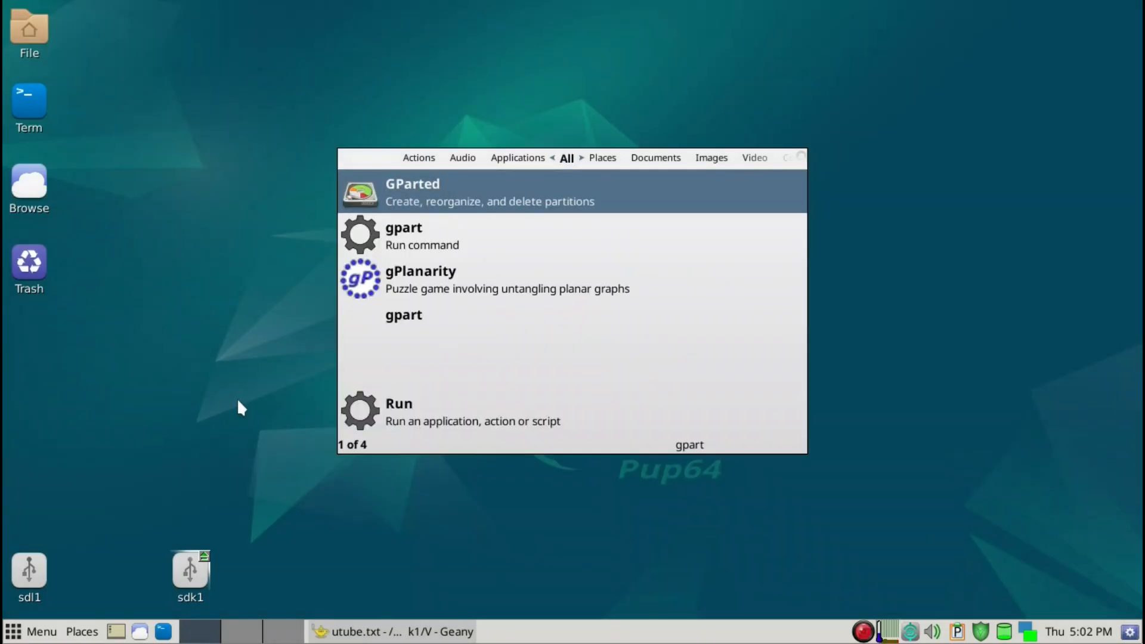
{"action": "key", "text": "Return"}
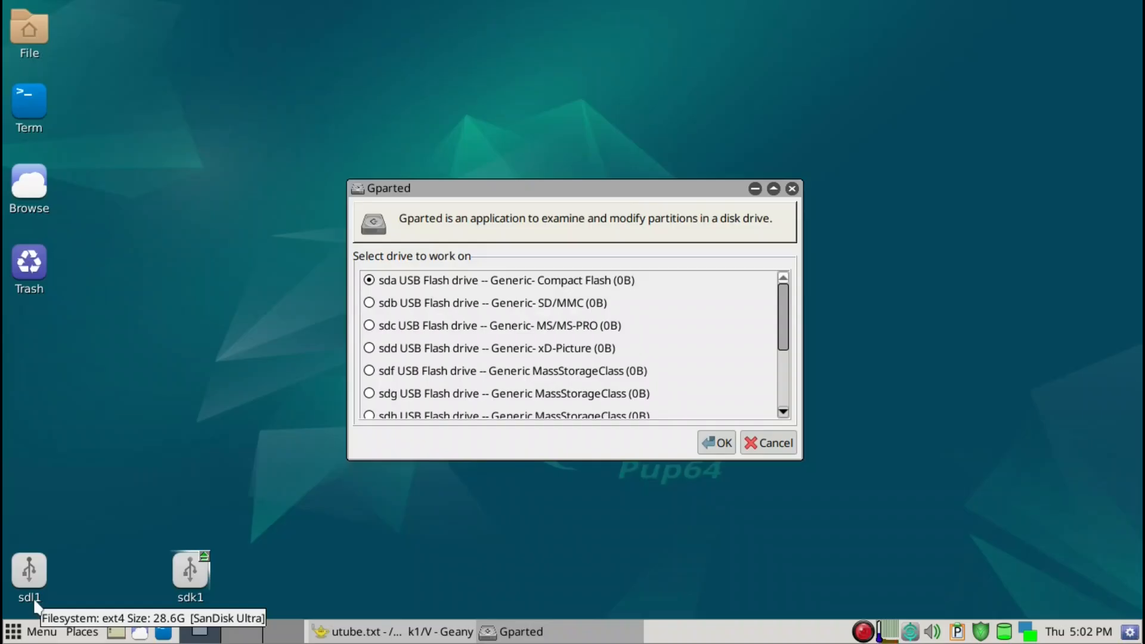
{"action": "scroll", "coordinate": [535, 369], "scroll_direction": "down", "scroll_amount": 3}
{"action": "scroll", "coordinate": [540, 364], "scroll_direction": "down", "scroll_amount": 1}
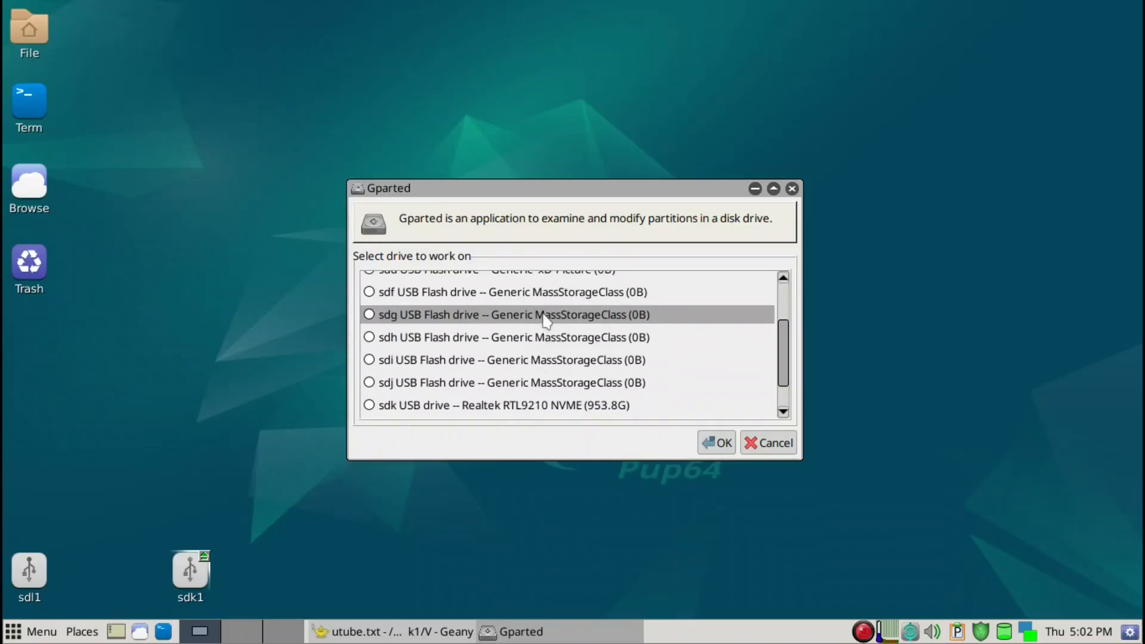
{"action": "scroll", "coordinate": [549, 349], "scroll_direction": "down", "scroll_amount": 2}
{"action": "left_click", "coordinate": [544, 387]}
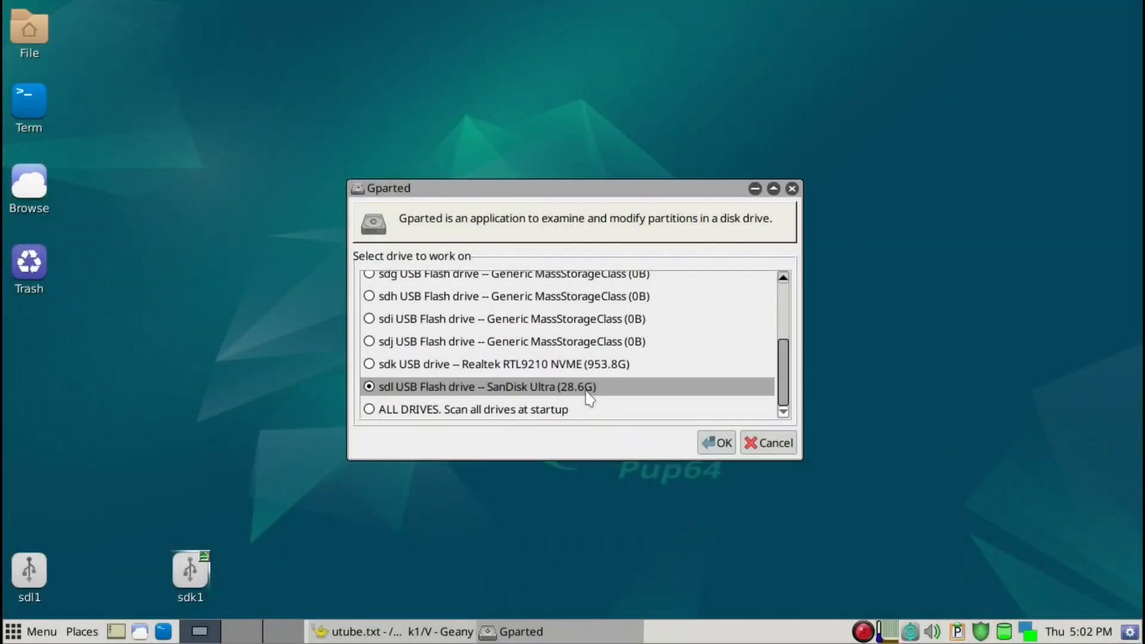
{"action": "left_click", "coordinate": [716, 443]}
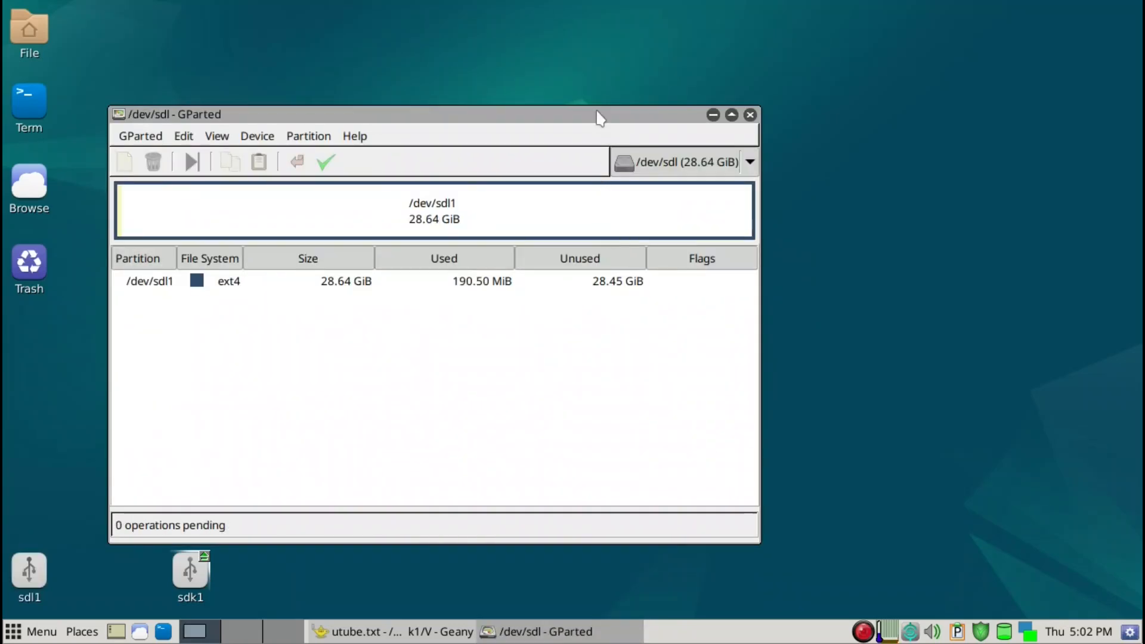
Create a new msdos partition table on /dev/sdl
{"action": "left_click_drag", "start_coordinate": [595, 109], "coordinate": [634, 67]}
{"action": "left_click", "coordinate": [295, 92]}
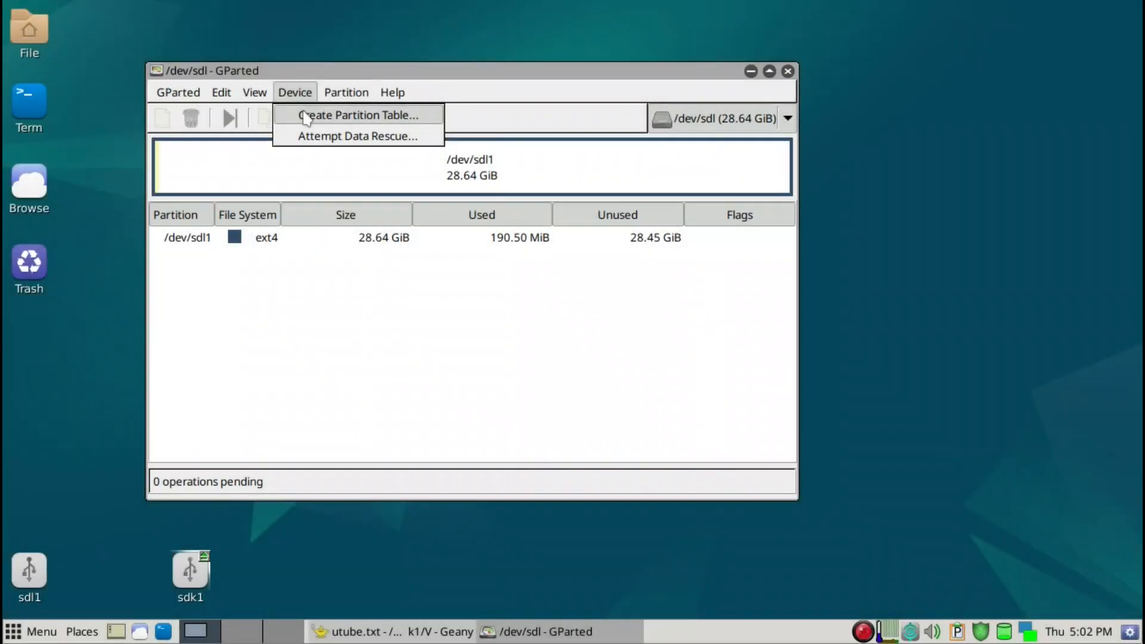
{"action": "left_click", "coordinate": [307, 117]}
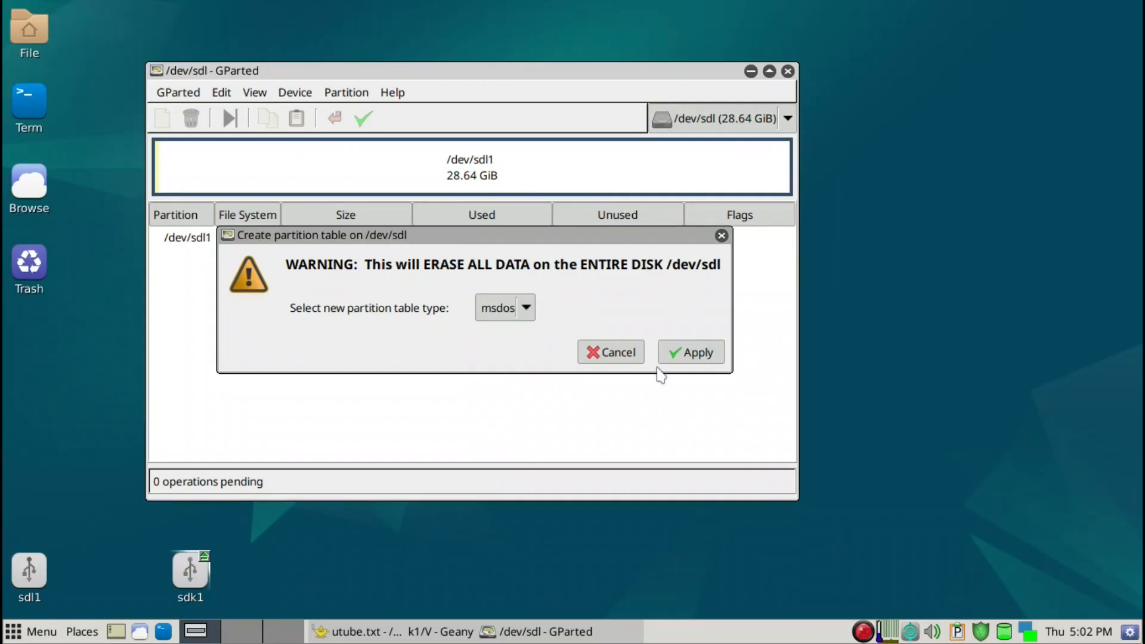
{"action": "left_click", "coordinate": [670, 352]}
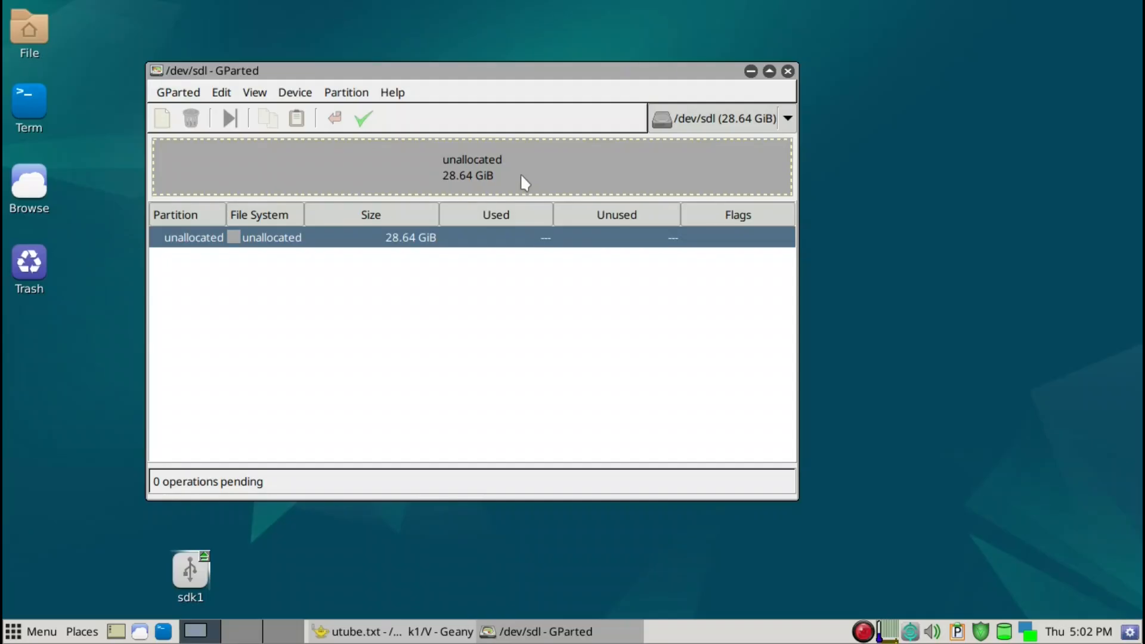
Add a primary ext4 partition of about 13139 MiB labelled pups at the start of the unallocated space
{"action": "right_click", "coordinate": [524, 180]}
{"action": "left_click", "coordinate": [538, 188]}
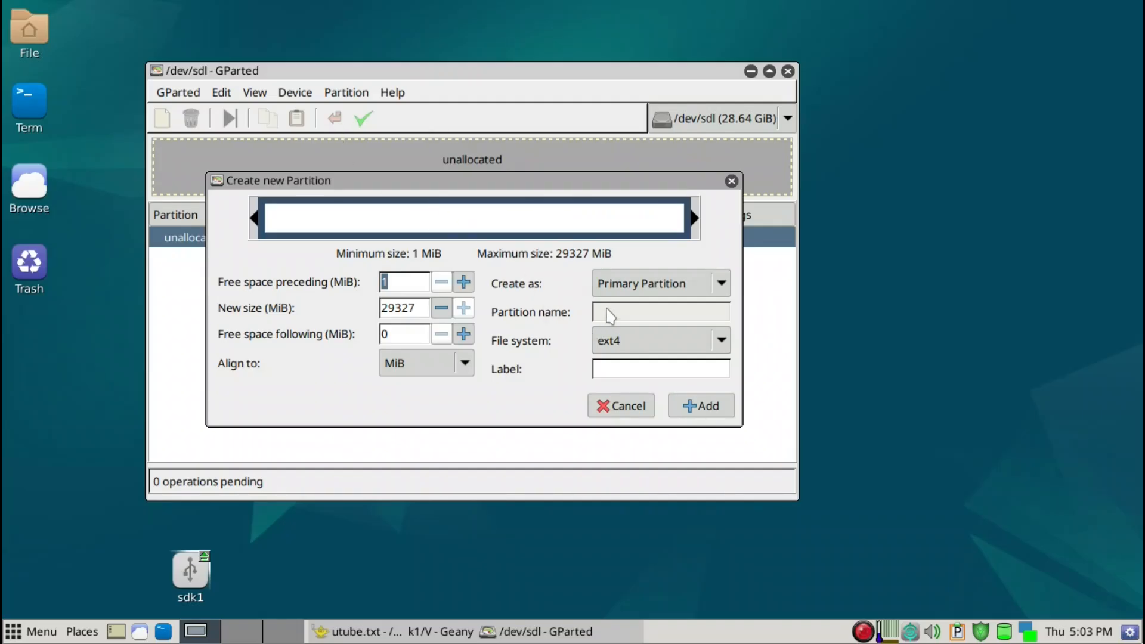
{"action": "key", "text": "BackSpace"}
{"action": "type", "text": "pups"}
{"action": "left_click", "coordinate": [426, 308]}
{"action": "left_click_drag", "start_coordinate": [693, 218], "coordinate": [461, 221]}
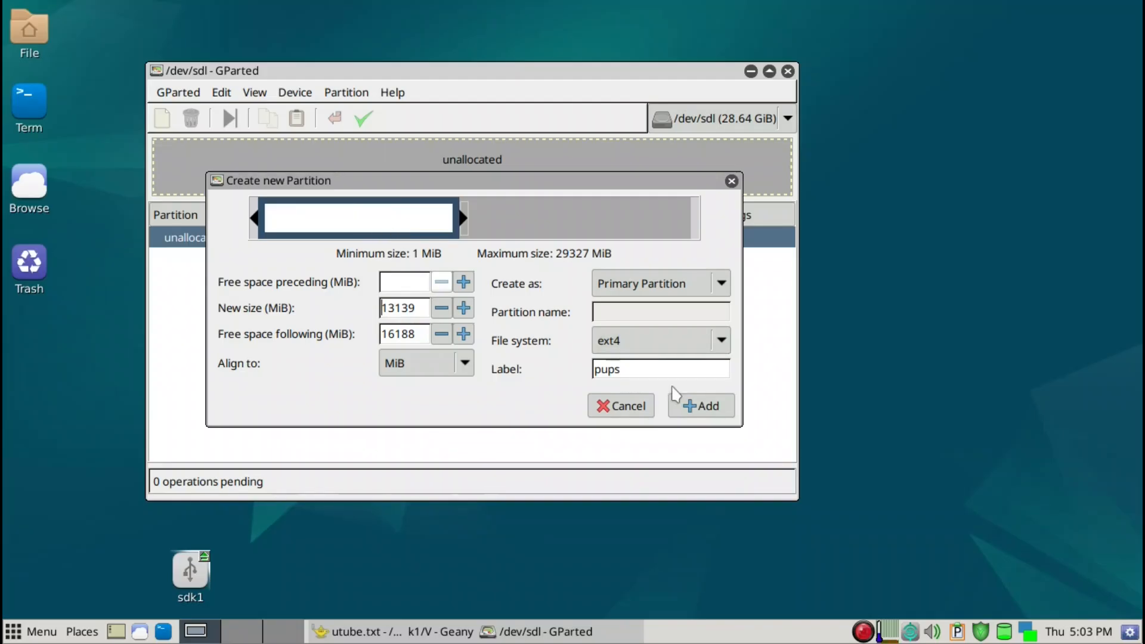
{"action": "left_click", "coordinate": [694, 409]}
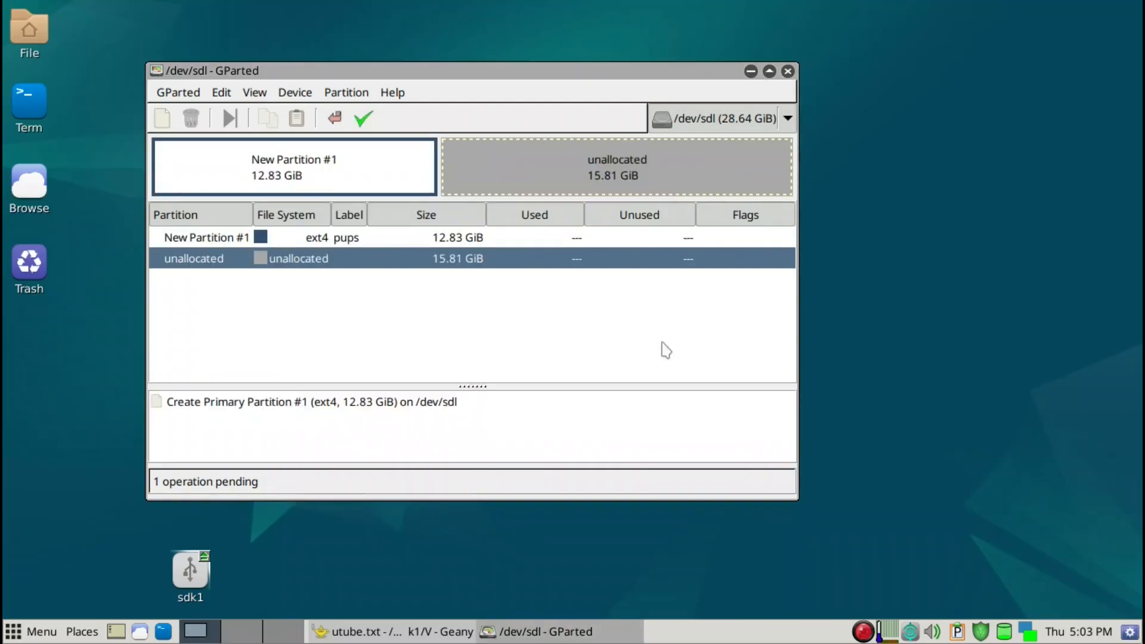
Add a second primary ext4 partition of about 14019 MiB labelled SAV, leaving about 2169 MiB free after it
{"action": "right_click", "coordinate": [579, 170]}
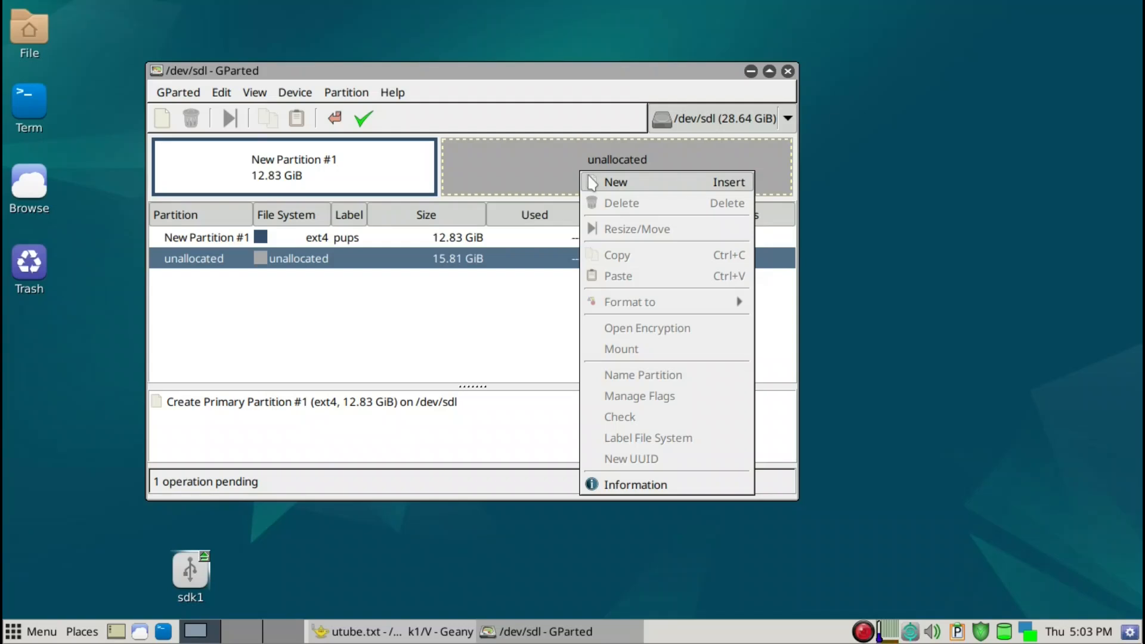
{"action": "left_click", "coordinate": [592, 182]}
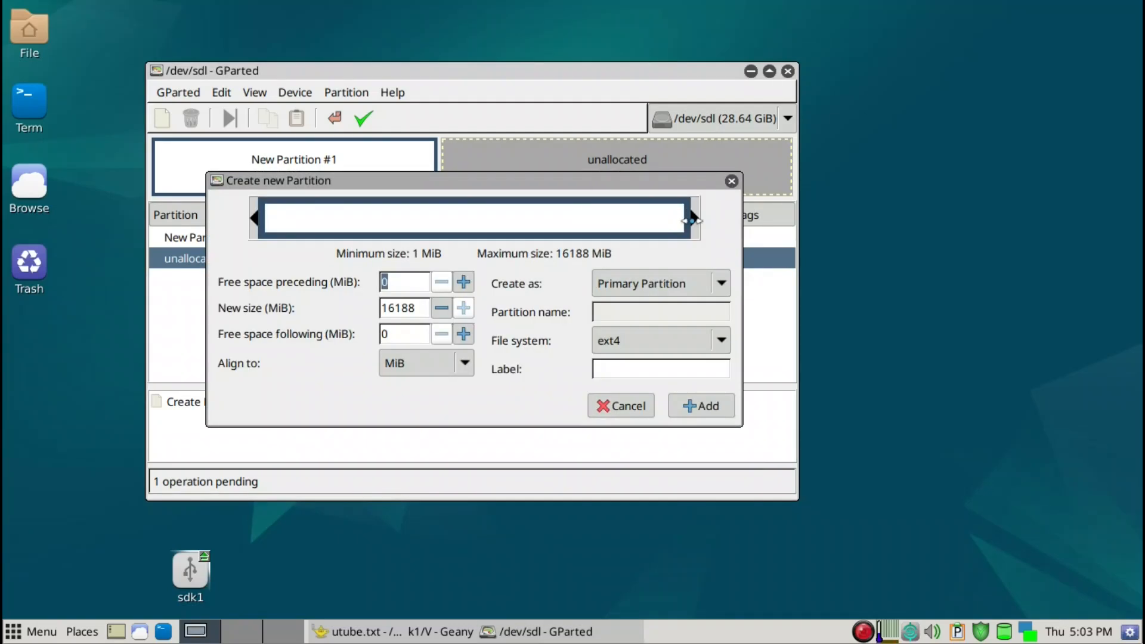
{"action": "left_click_drag", "start_coordinate": [689, 220], "coordinate": [634, 227]}
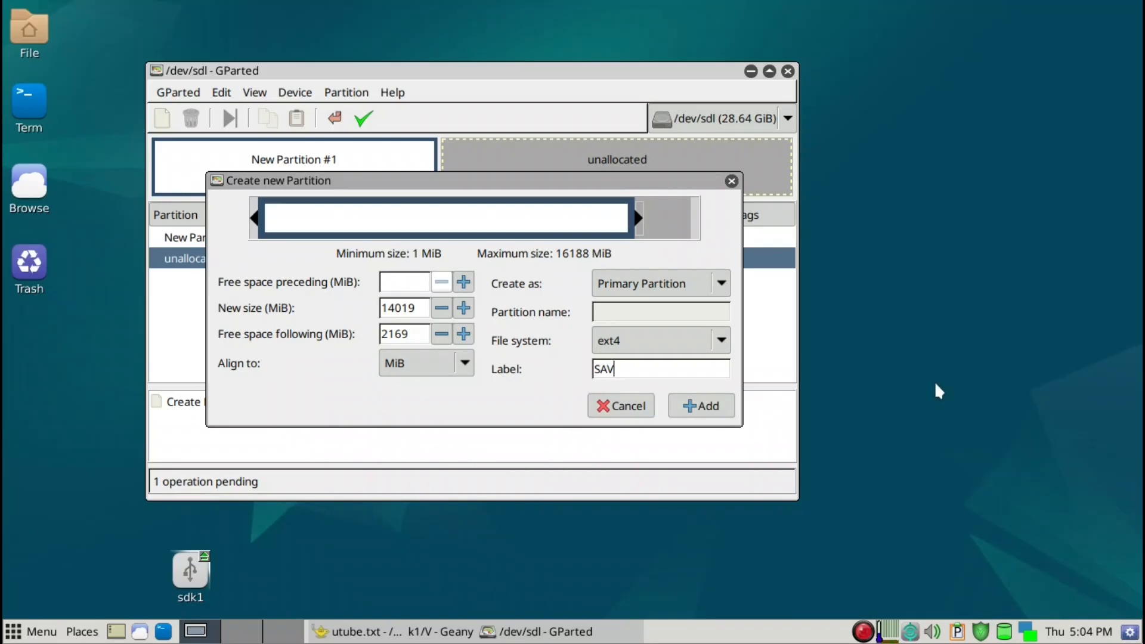
{"action": "left_click", "coordinate": [723, 405]}
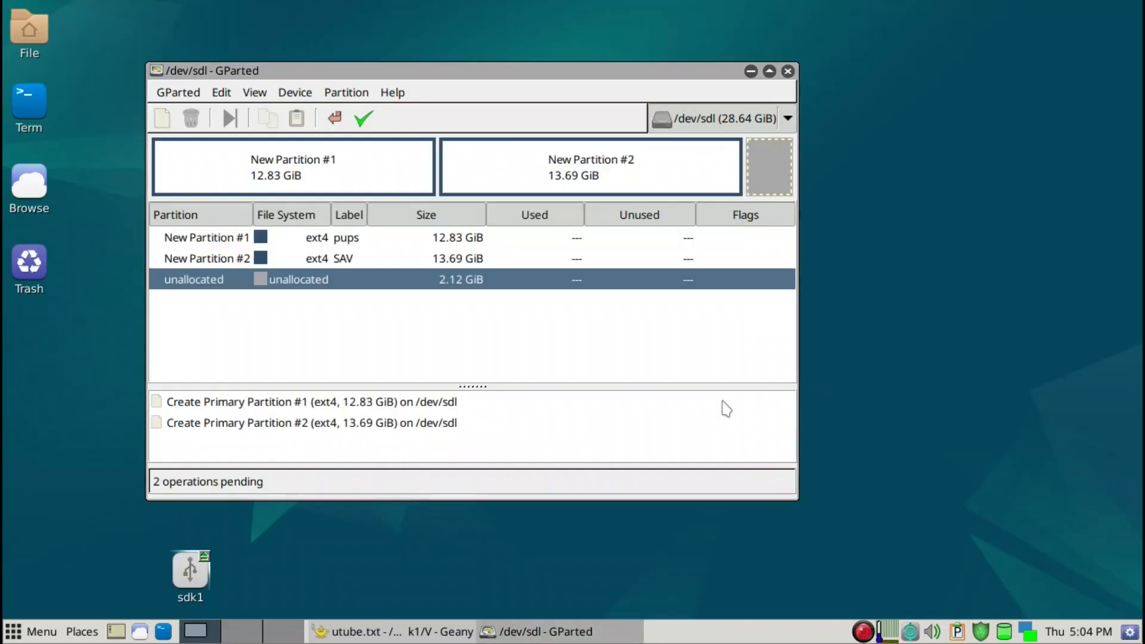
Add a primary linux-swap partition filling the remaining 2169 MiB and apply all pending operations to the drive
{"action": "right_click", "coordinate": [772, 165]}
{"action": "left_click", "coordinate": [788, 179]}
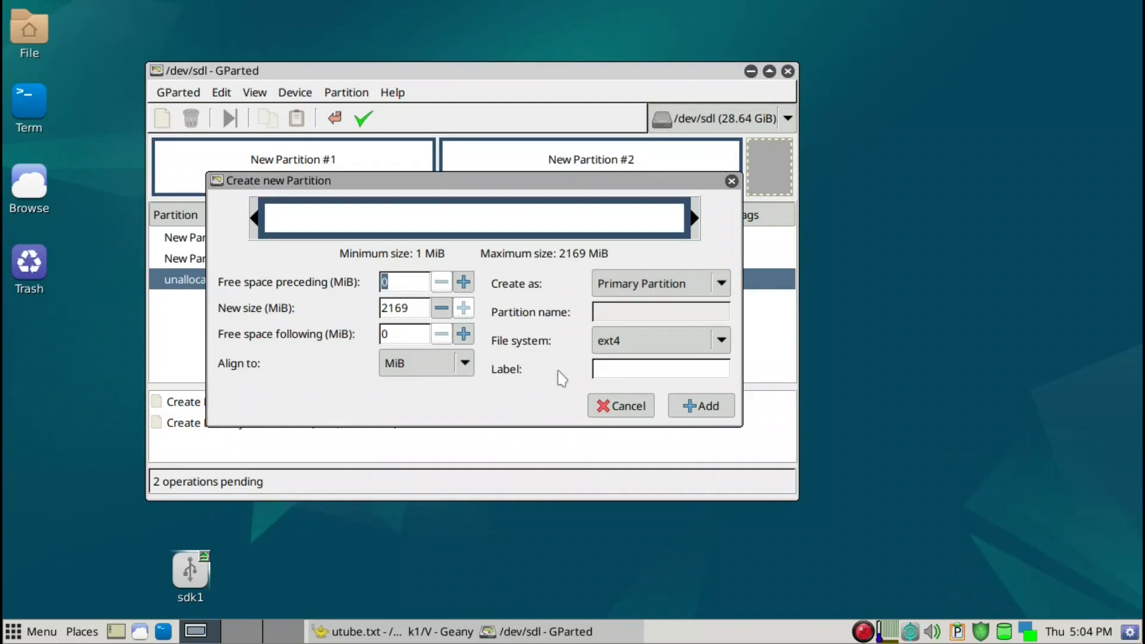
{"action": "left_click", "coordinate": [644, 353]}
{"action": "left_click", "coordinate": [645, 353]}
{"action": "left_click", "coordinate": [644, 353]}
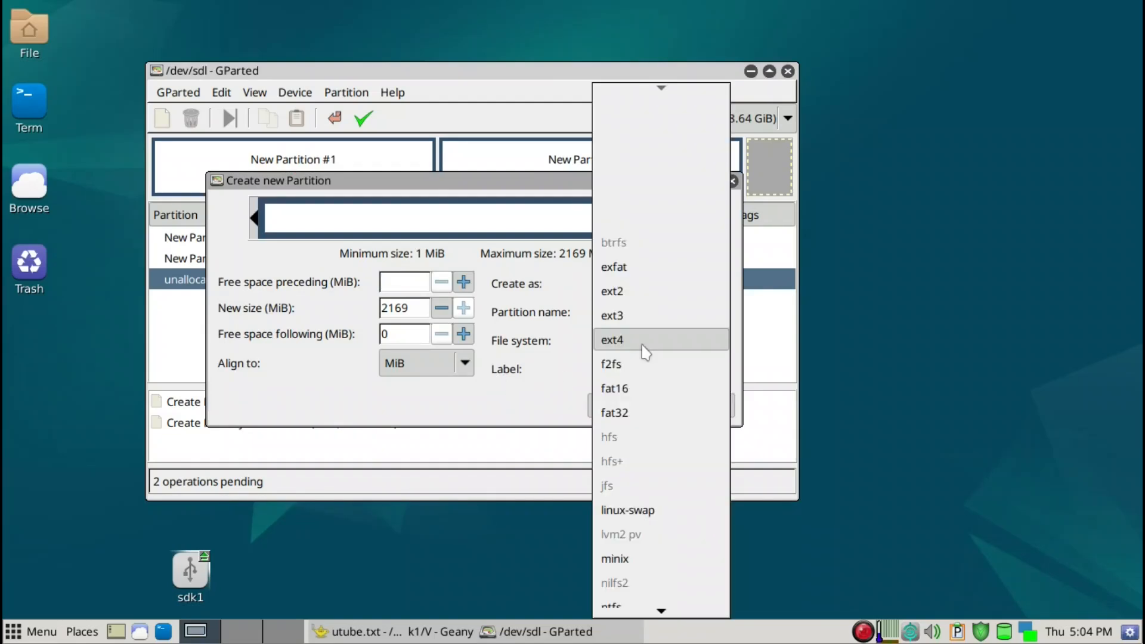
{"action": "left_click", "coordinate": [650, 511]}
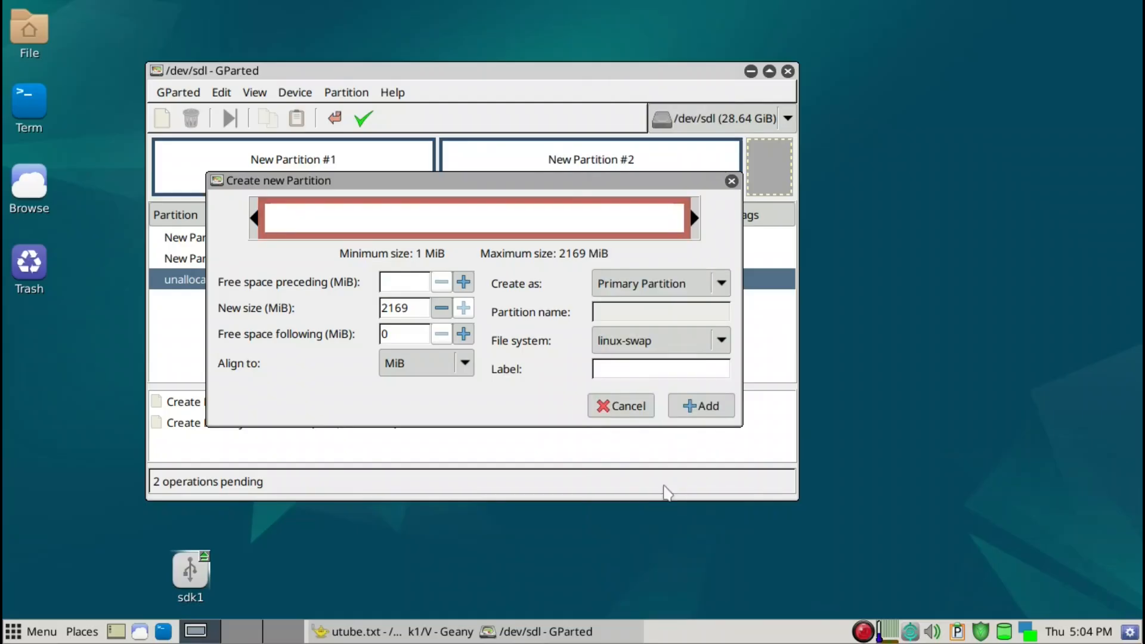
{"action": "left_click", "coordinate": [703, 407]}
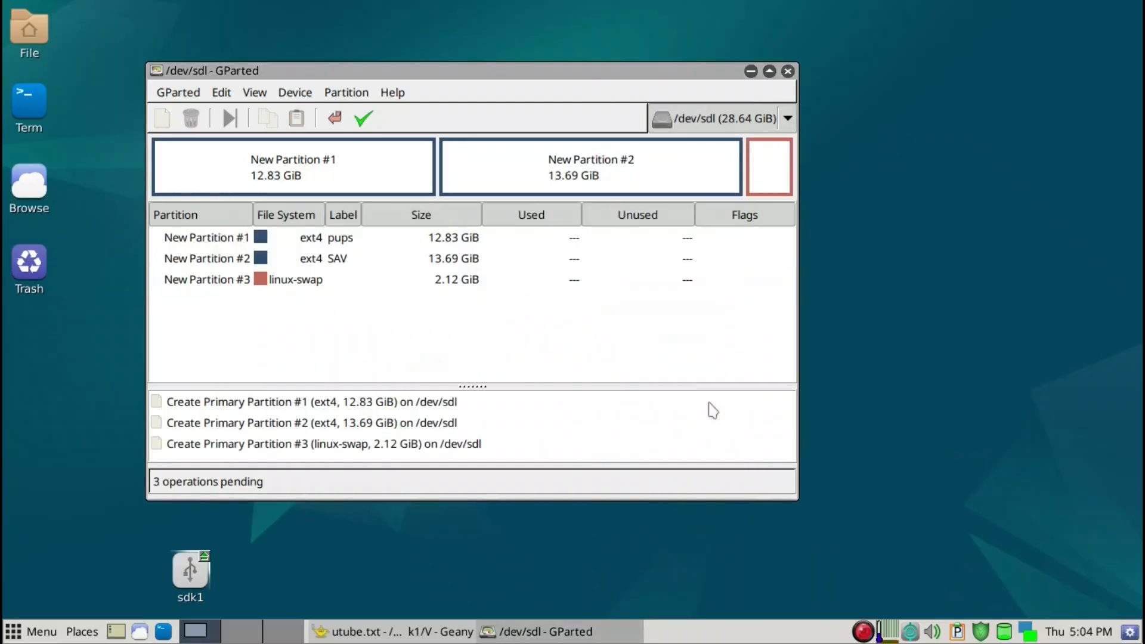
{"action": "left_click", "coordinate": [362, 119]}
{"action": "left_click", "coordinate": [581, 352]}
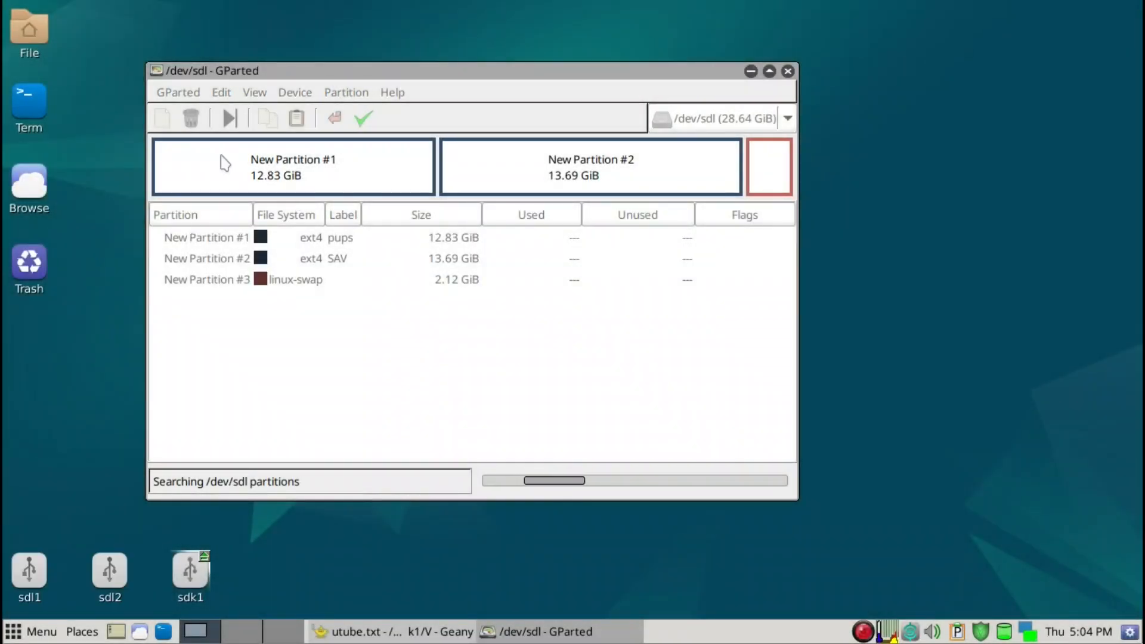
Set the boot flag on the pups partition /dev/sdl1 and close GParted
{"action": "right_click", "coordinate": [223, 164]}
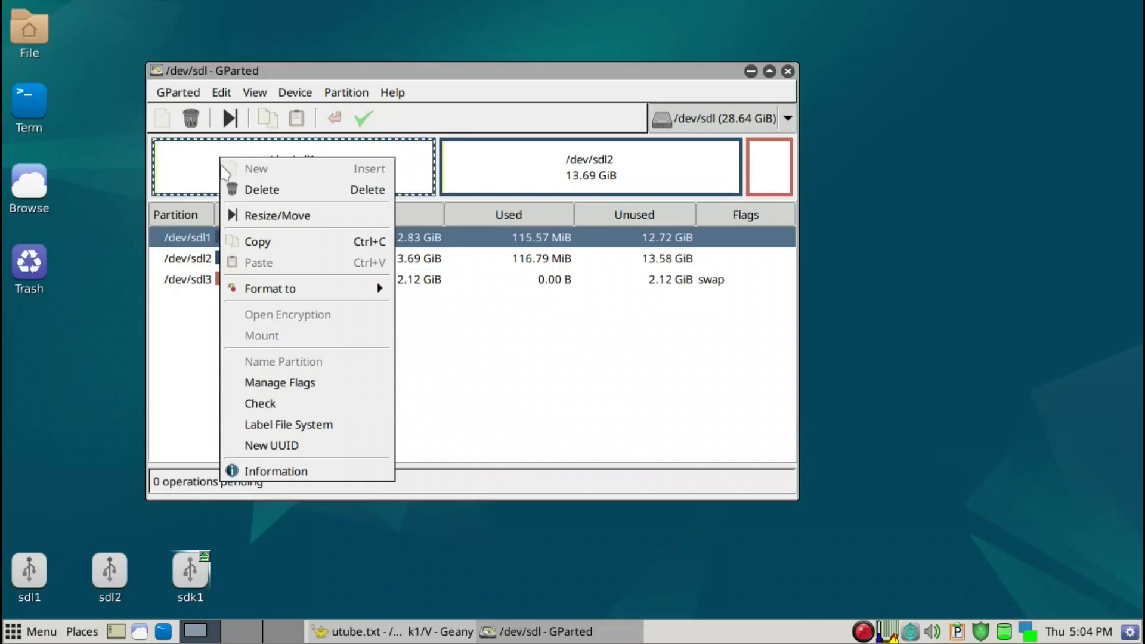
{"action": "left_click", "coordinate": [279, 383]}
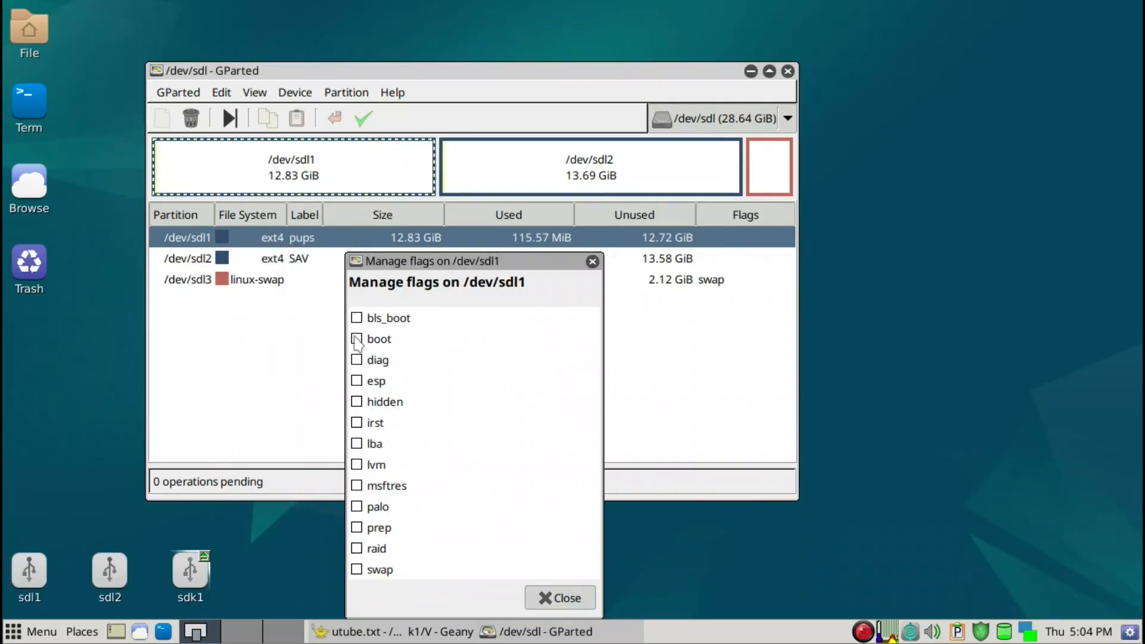
{"action": "left_click", "coordinate": [357, 339]}
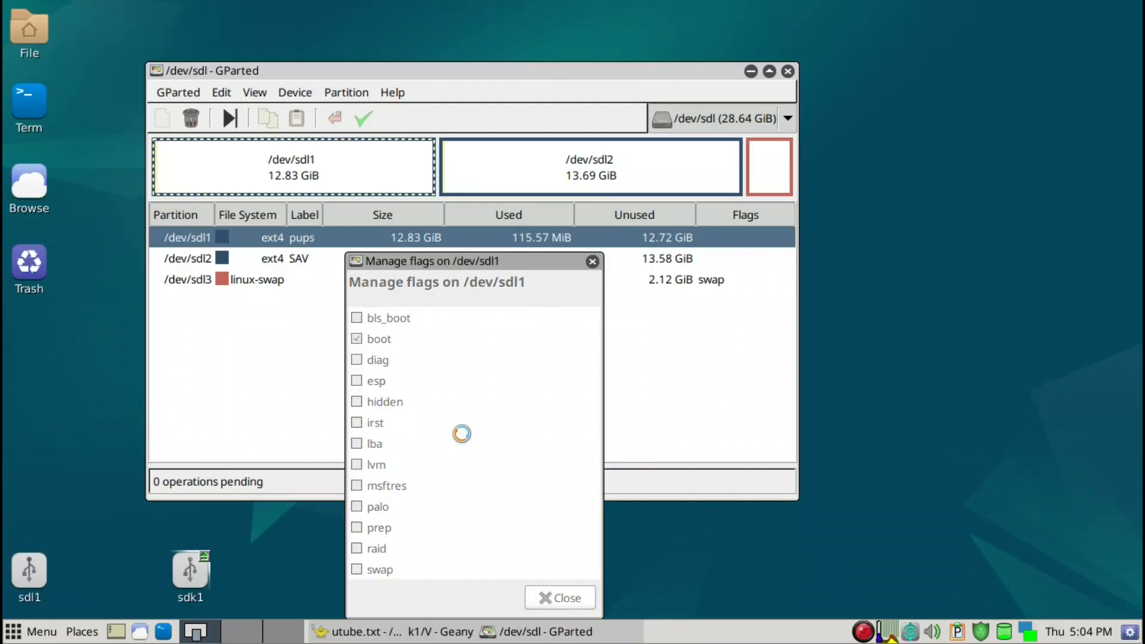
{"action": "left_click", "coordinate": [545, 598]}
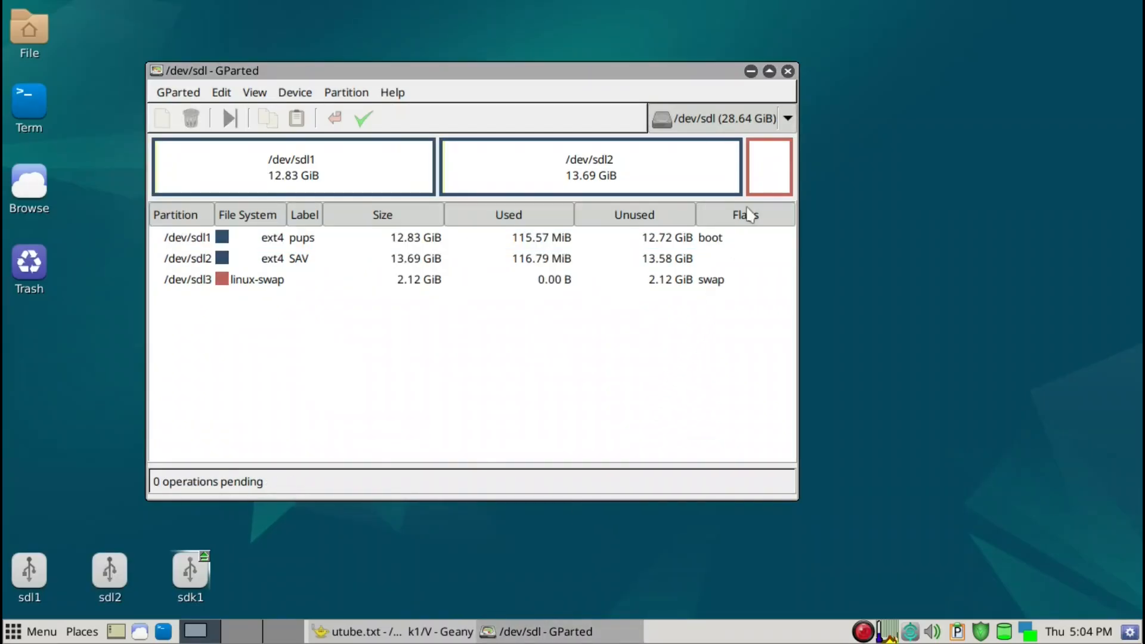
{"action": "left_click", "coordinate": [787, 71]}
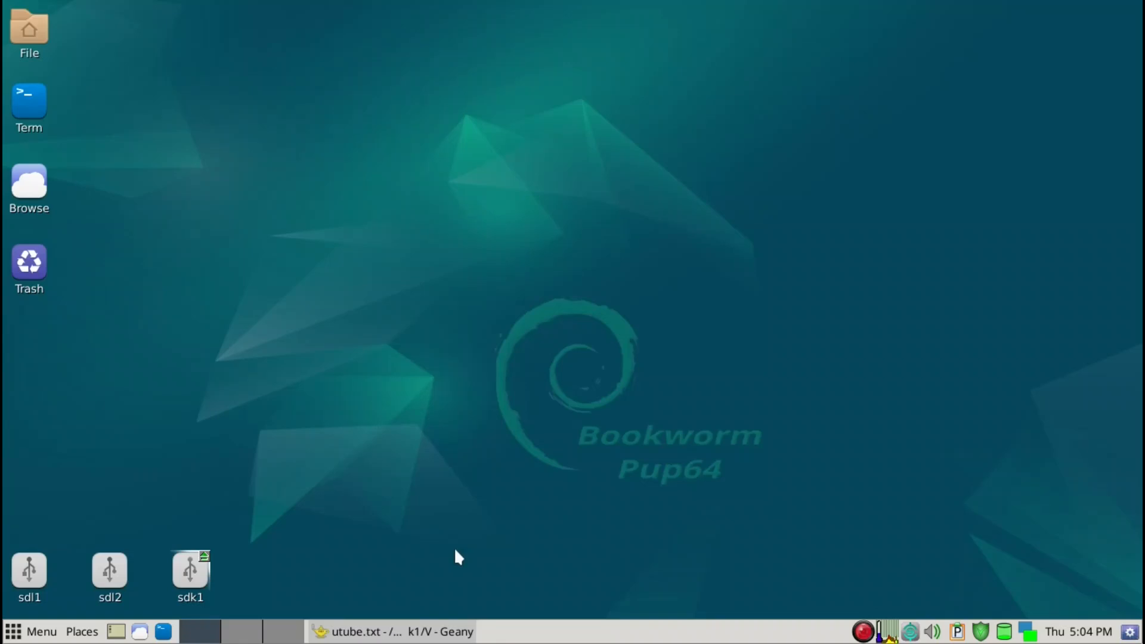
Bring back the utube.txt notes, open the sdk1 drive and mount noblepuplow64-251013-updt.iso to show its files
{"action": "left_click", "coordinate": [417, 635]}
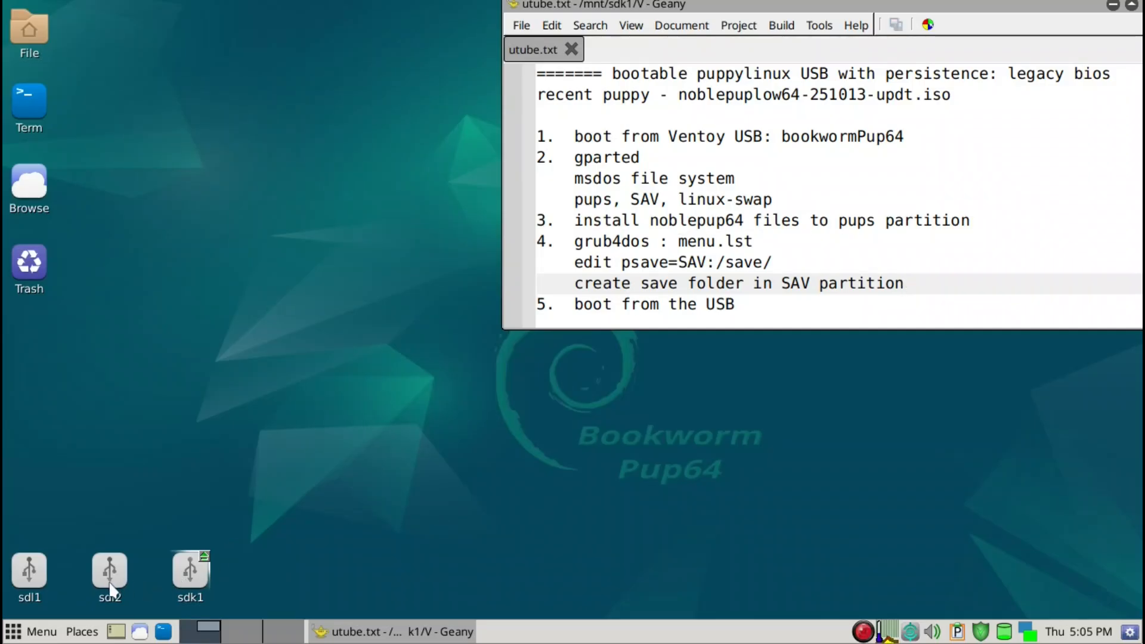
{"action": "mouse_move", "coordinate": [26, 587]}
{"action": "mouse_move", "coordinate": [116, 574]}
{"action": "left_click", "coordinate": [207, 575]}
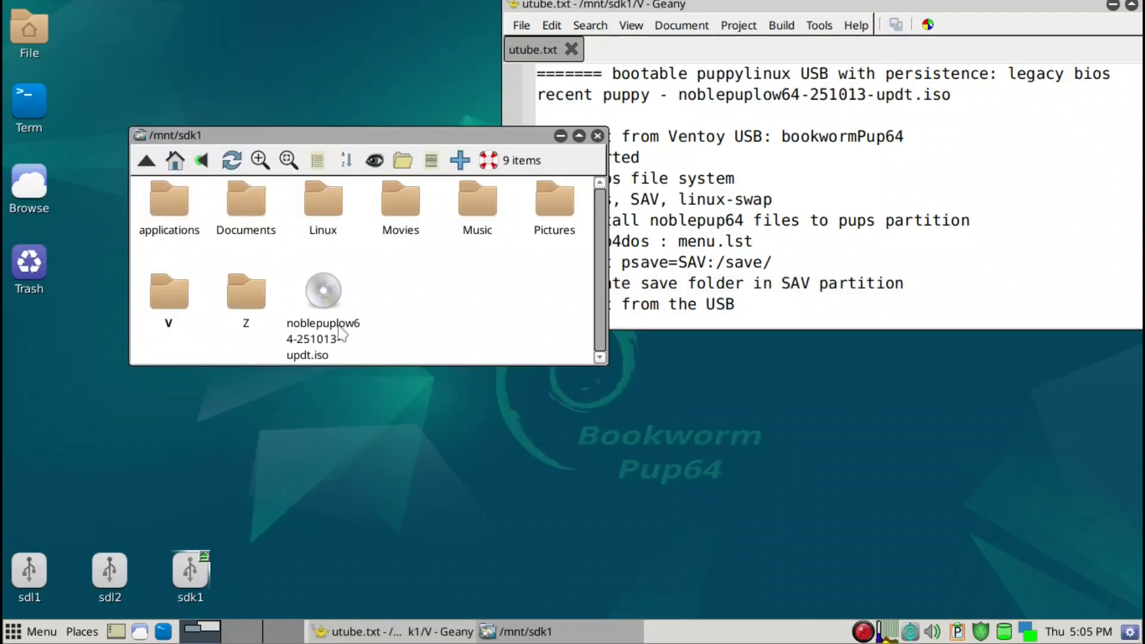
{"action": "key", "text": "minus"}
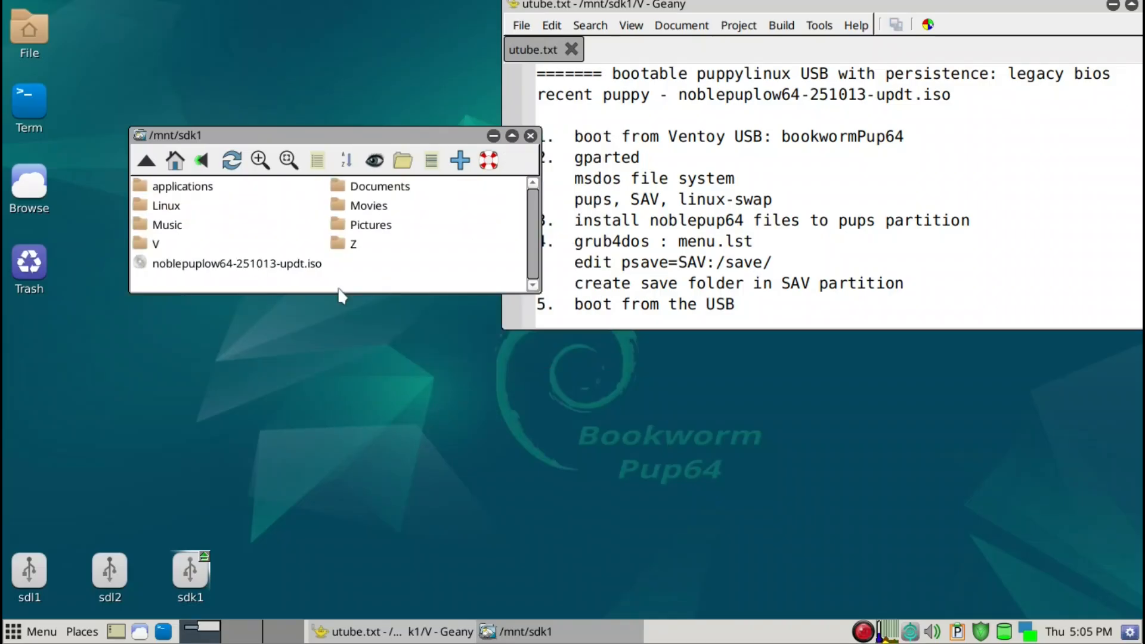
{"action": "left_click_drag", "start_coordinate": [373, 136], "coordinate": [775, 97]}
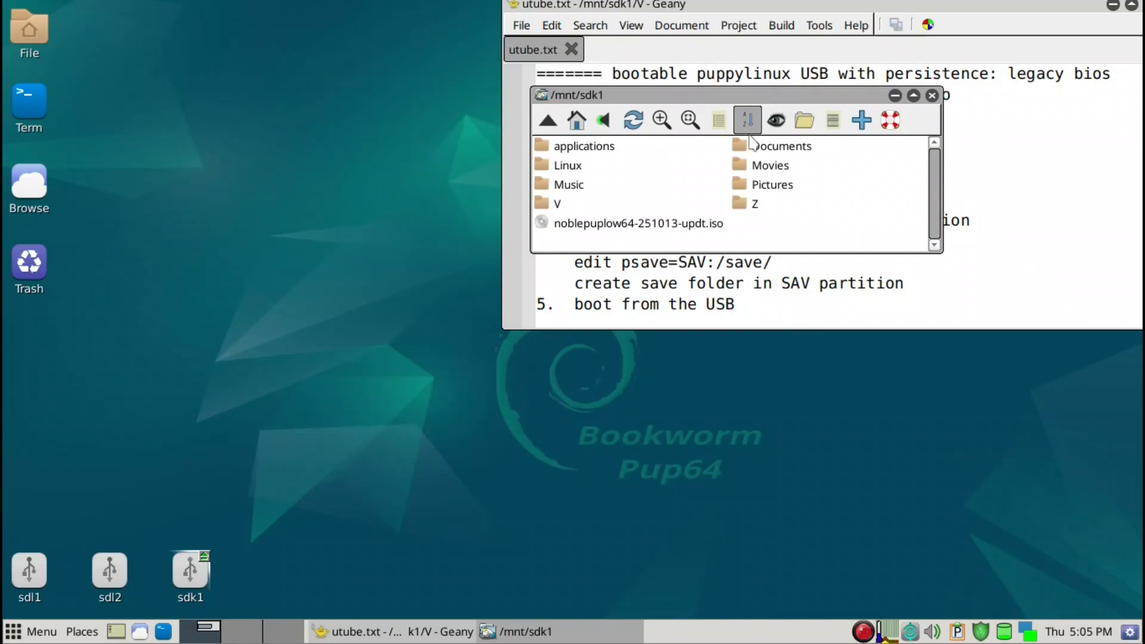
{"action": "left_click", "coordinate": [710, 225]}
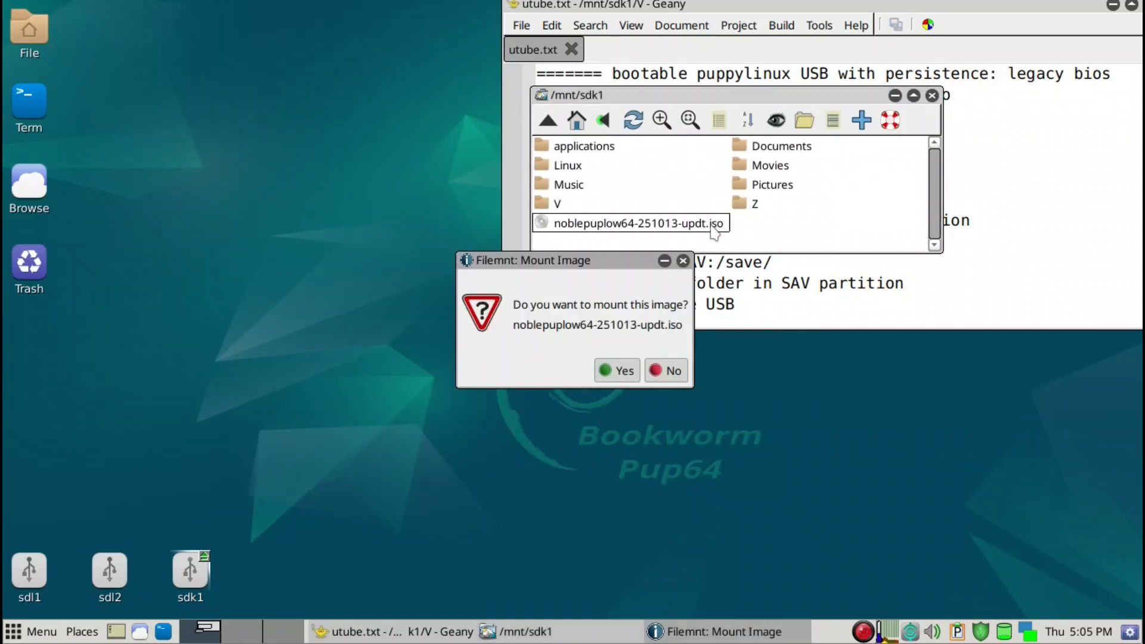
{"action": "left_click", "coordinate": [632, 371]}
{"action": "left_click_drag", "start_coordinate": [576, 144], "coordinate": [896, 266]}
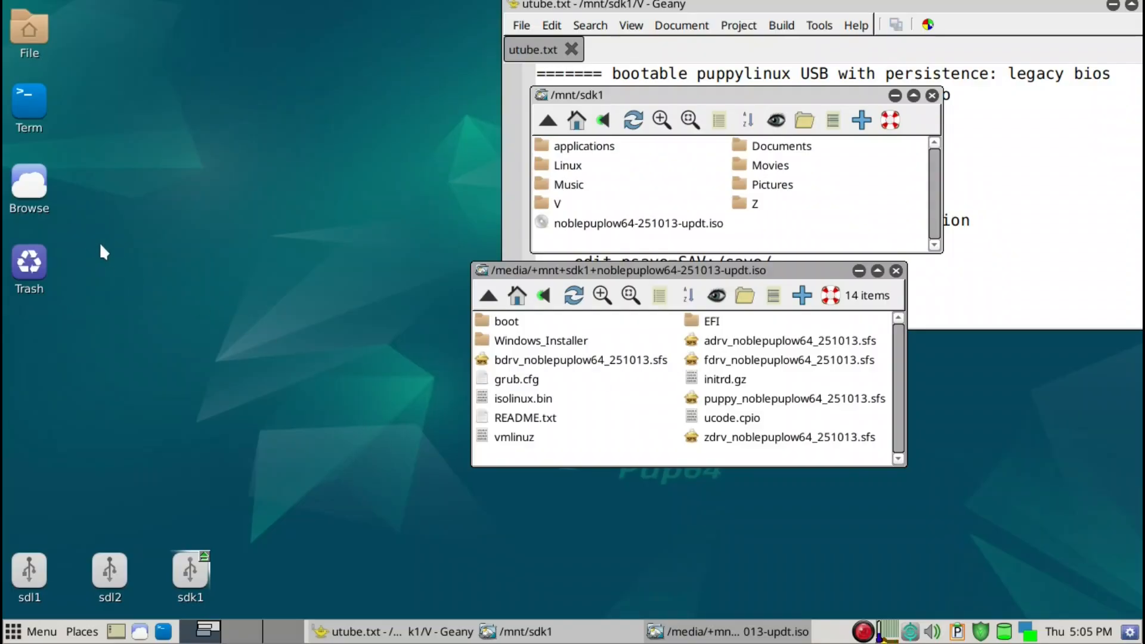
Open the sdl1 partition, shrink its icons to a compact size and create a directory named NP in it
{"action": "left_click", "coordinate": [33, 588]}
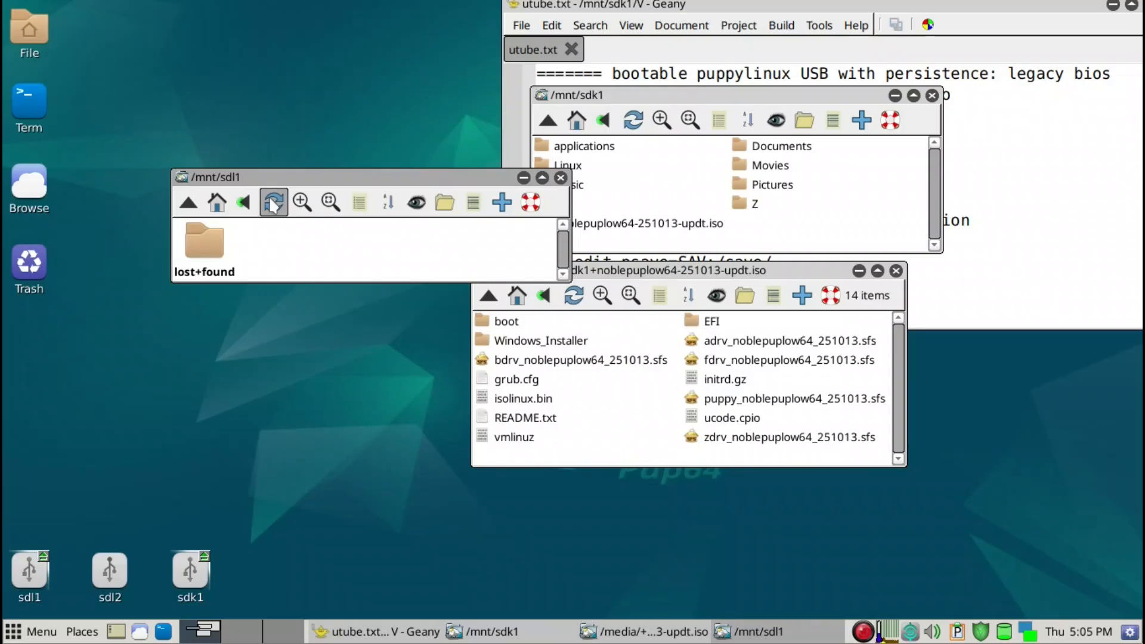
{"action": "key", "text": "equal"}
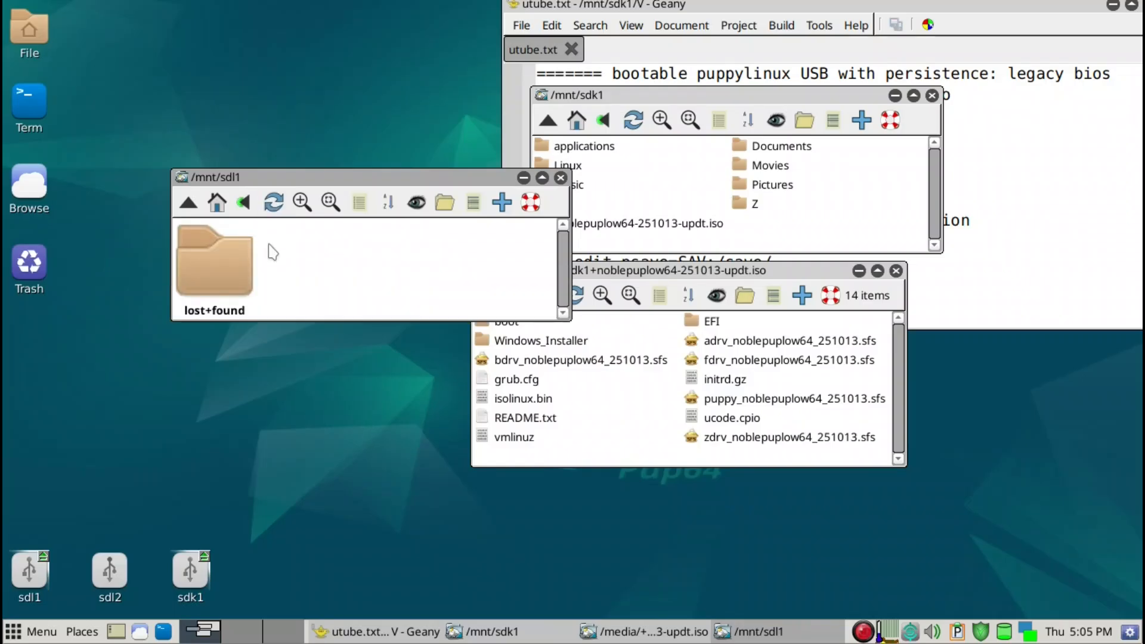
{"action": "key", "text": "minus"}
{"action": "key", "text": "minus"}
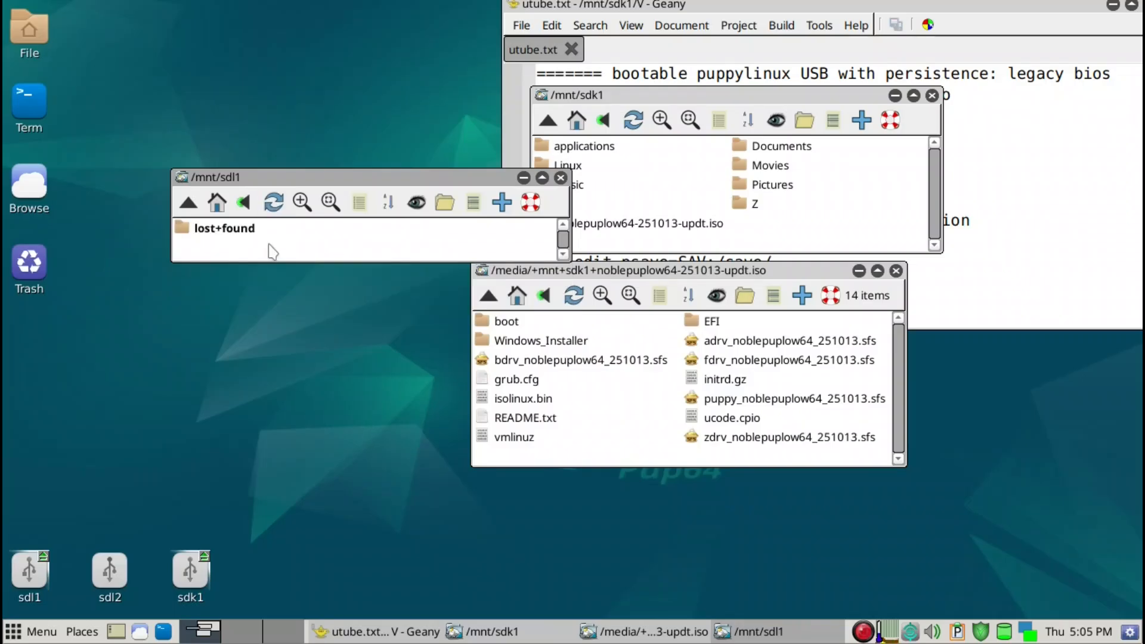
{"action": "right_click", "coordinate": [271, 251]}
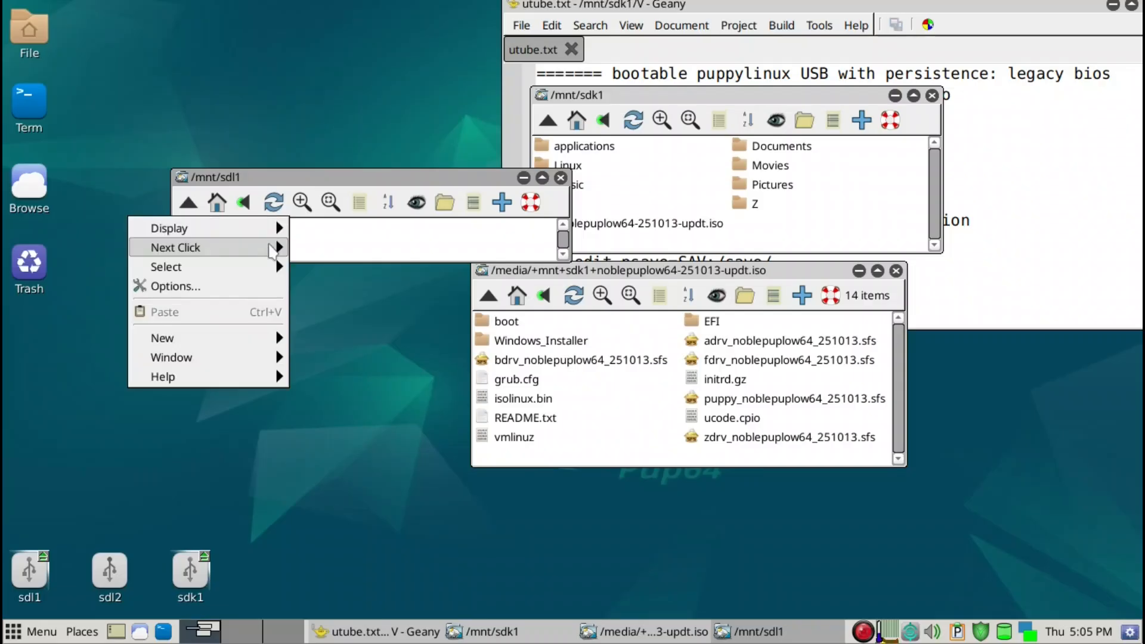
{"action": "mouse_move", "coordinate": [283, 344]}
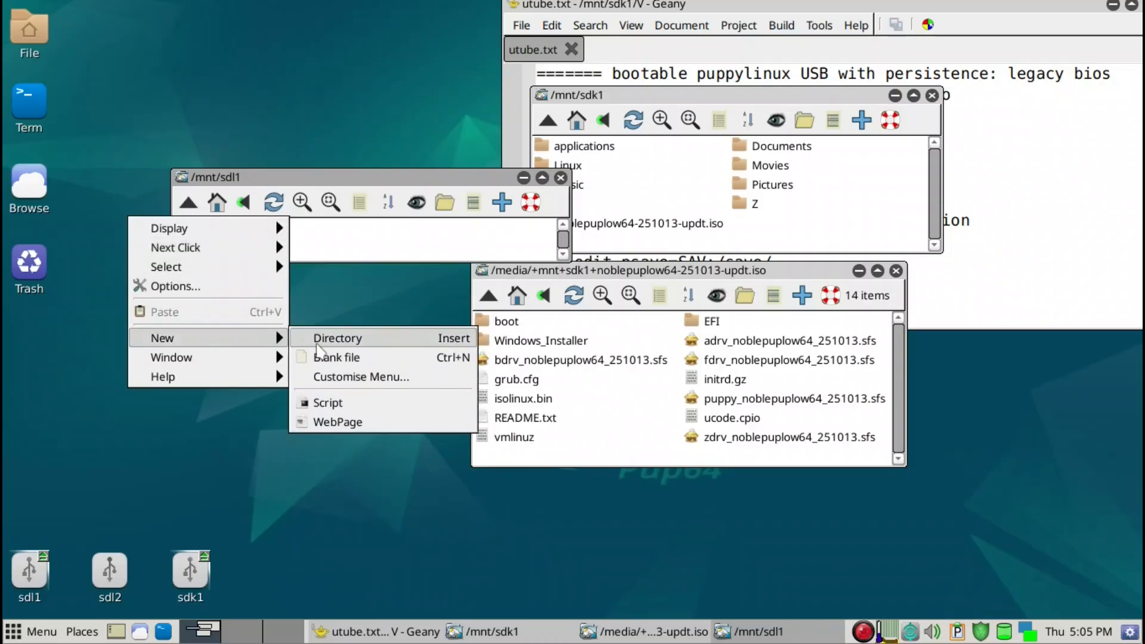
{"action": "left_click", "coordinate": [319, 345]}
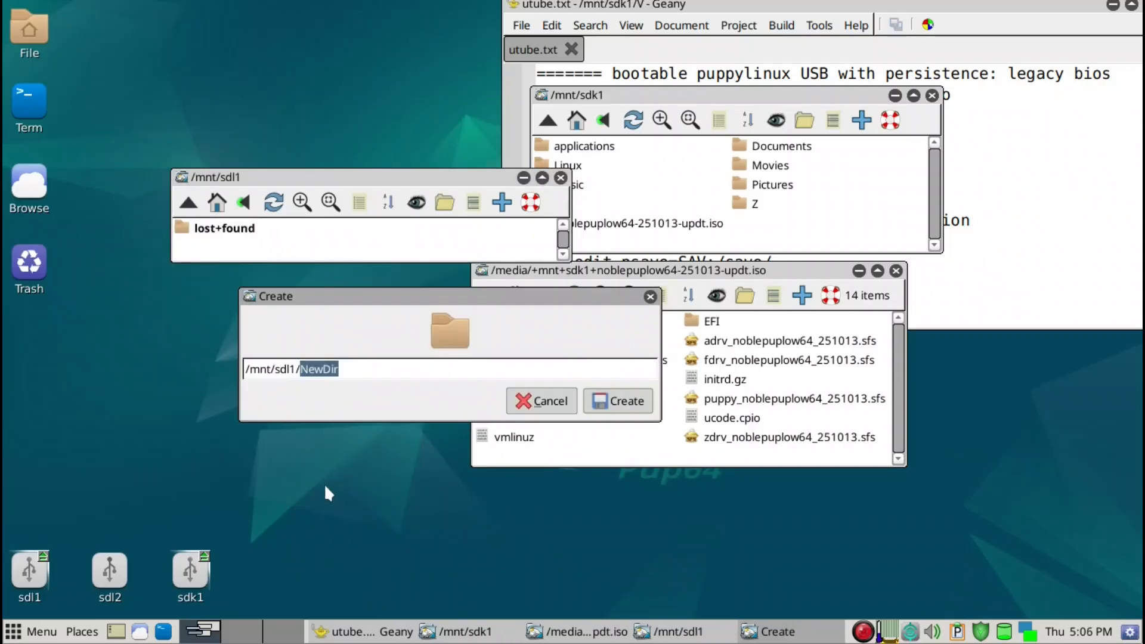
{"action": "type", "text": "NP"}
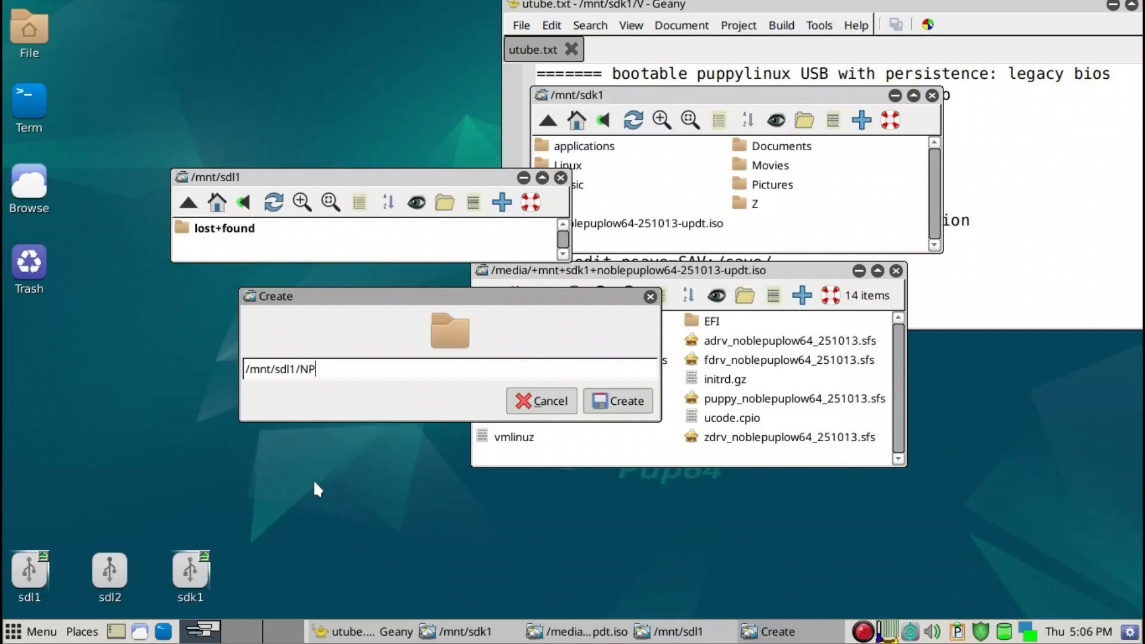
{"action": "key", "text": "Return"}
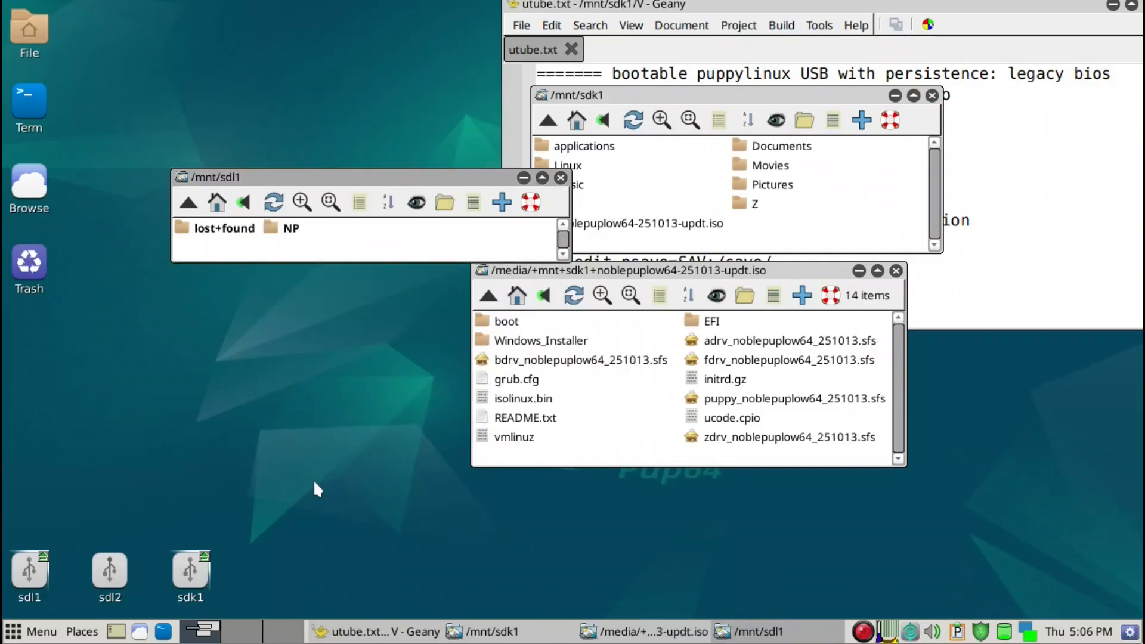
Copy the five .sfs files, vmlinuz, initrd.gz and ucode.cpio from the mounted ISO into the NP folder on sdl1
{"action": "left_click_drag", "start_coordinate": [329, 180], "coordinate": [293, 213]}
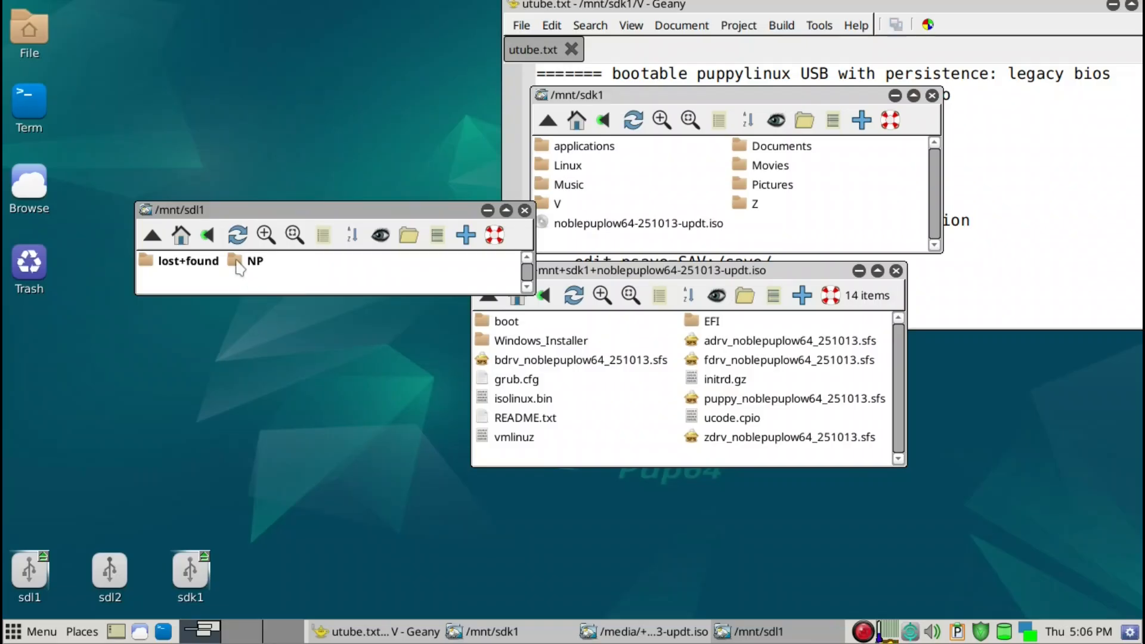
{"action": "left_click_drag", "start_coordinate": [242, 212], "coordinate": [215, 157]}
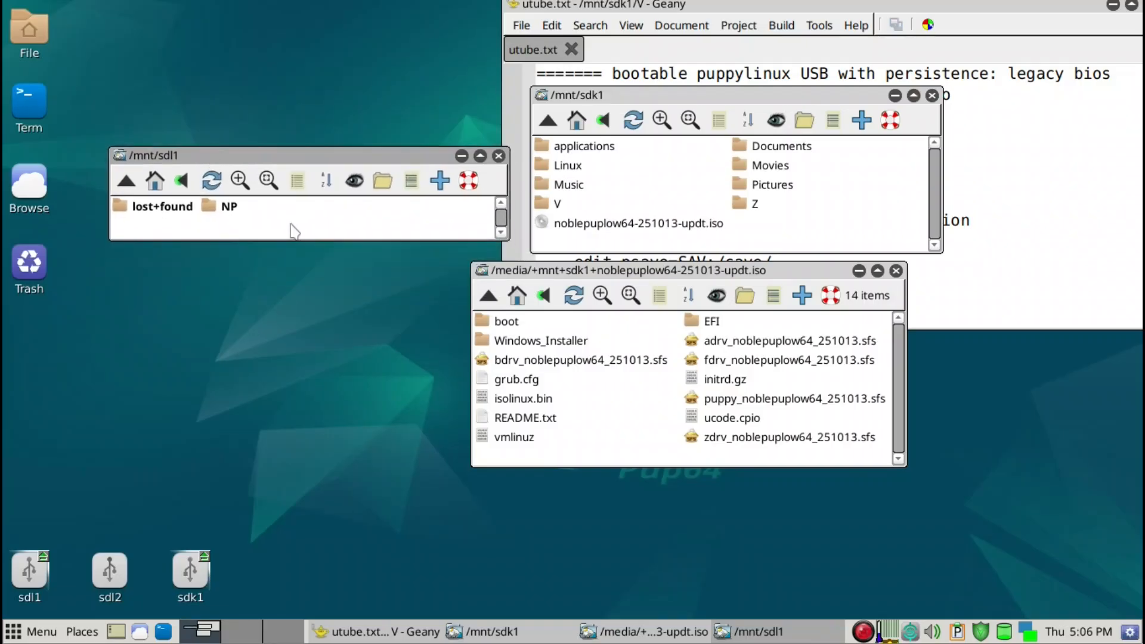
{"action": "left_click", "coordinate": [611, 444]}
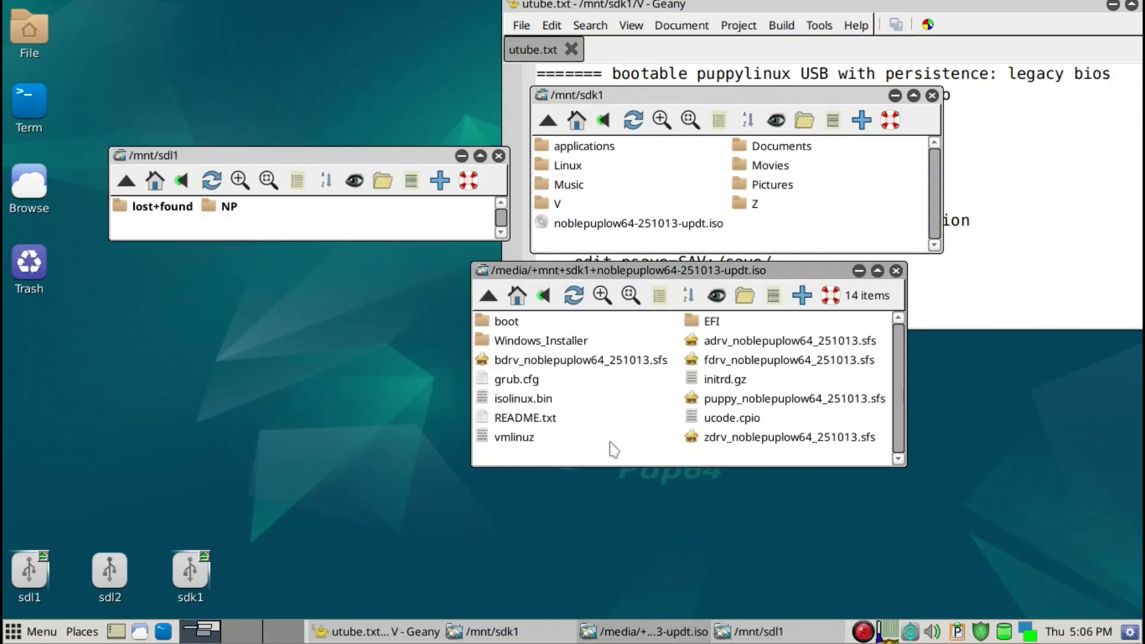
{"action": "left_click", "coordinate": [598, 370]}
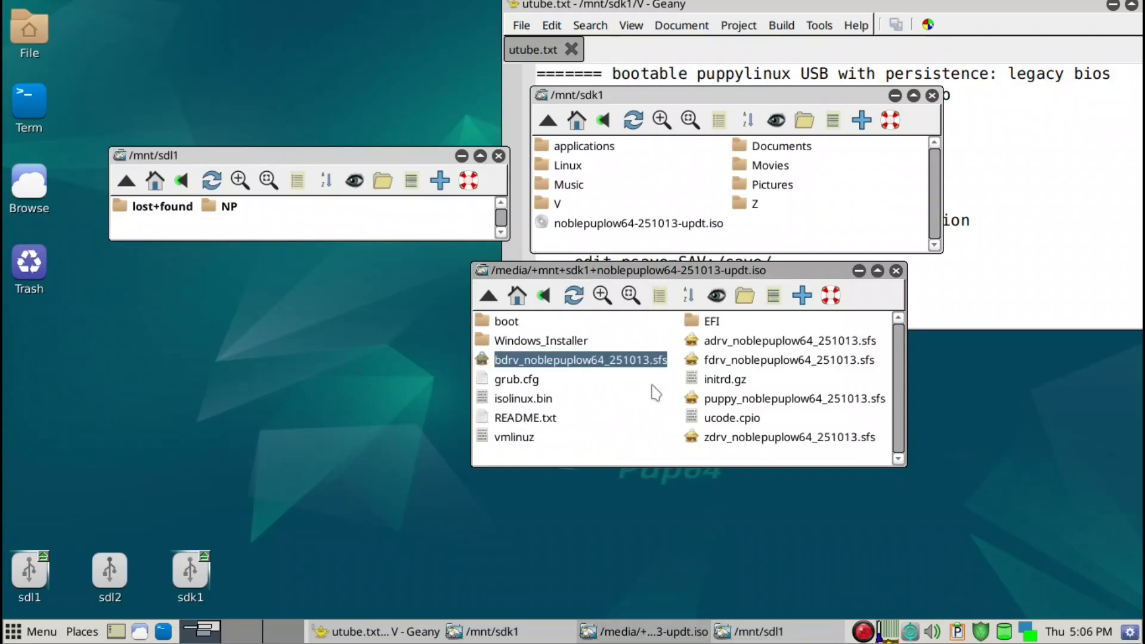
{"action": "left_click", "coordinate": [744, 347], "text": "ctrl"}
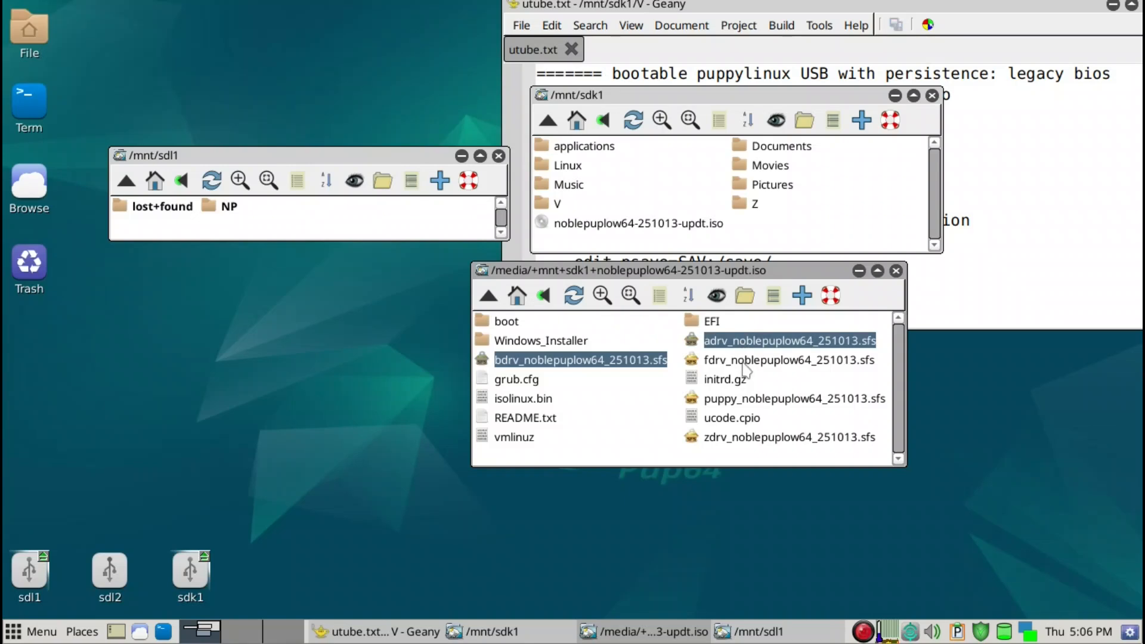
{"action": "left_click", "coordinate": [746, 364], "text": "ctrl"}
{"action": "left_click", "coordinate": [746, 399], "text": "ctrl"}
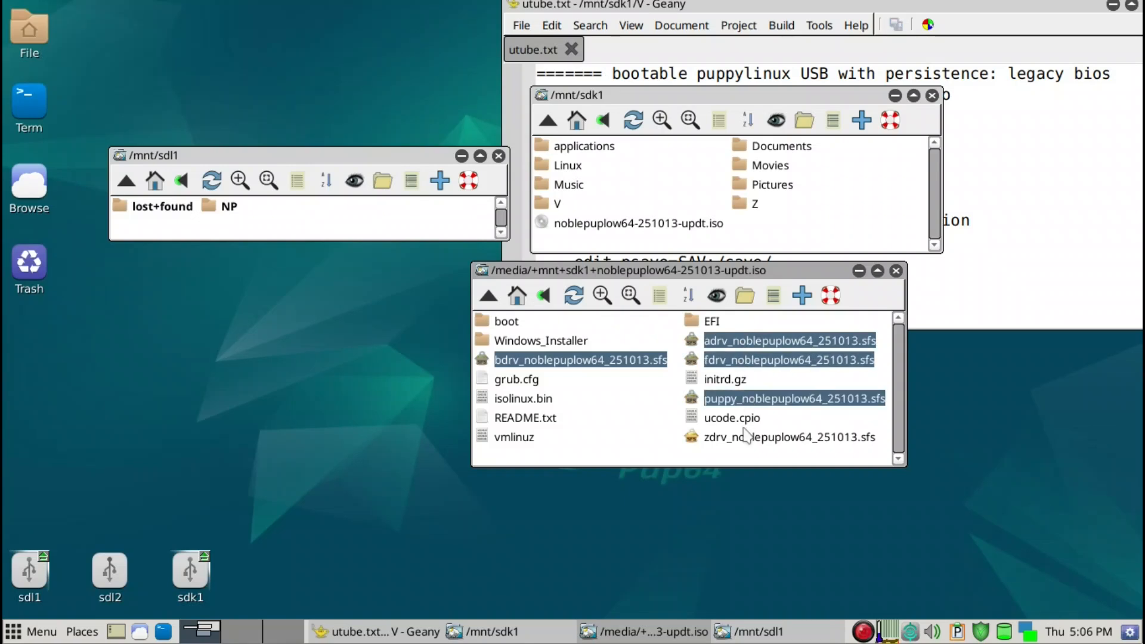
{"action": "left_click", "coordinate": [741, 442], "text": "ctrl"}
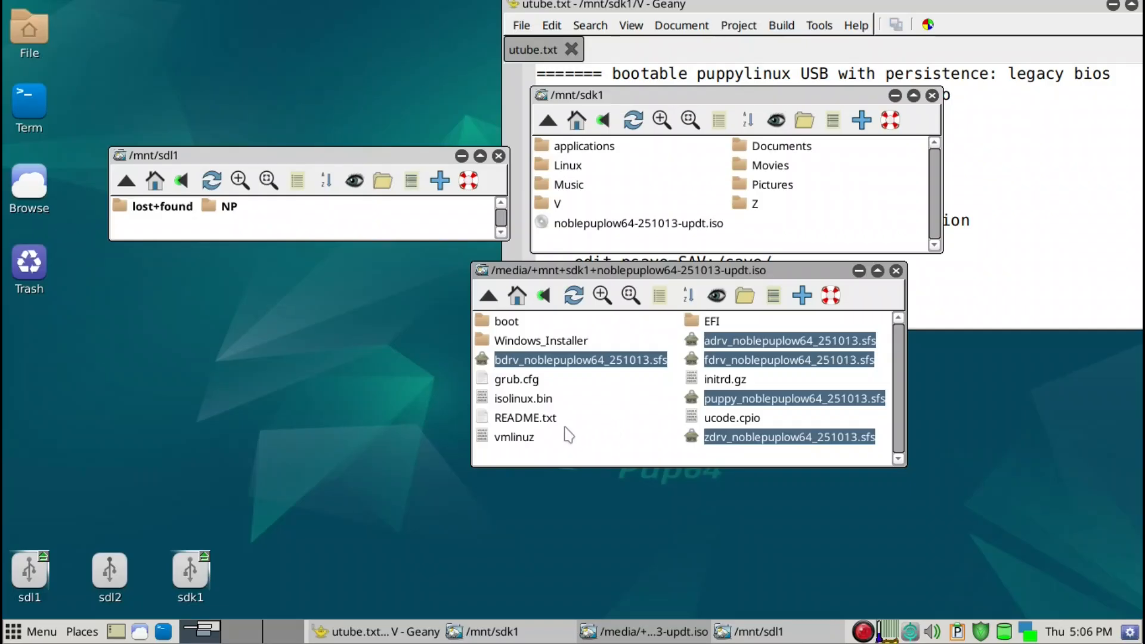
{"action": "left_click", "coordinate": [511, 440], "text": "ctrl"}
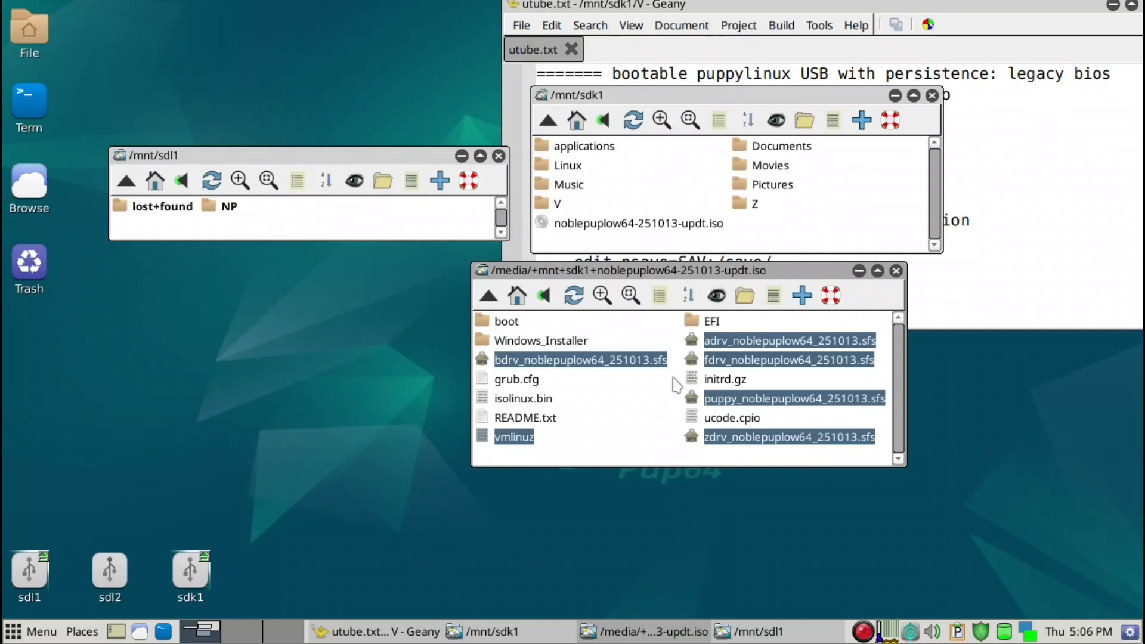
{"action": "left_click", "coordinate": [723, 380], "text": "ctrl"}
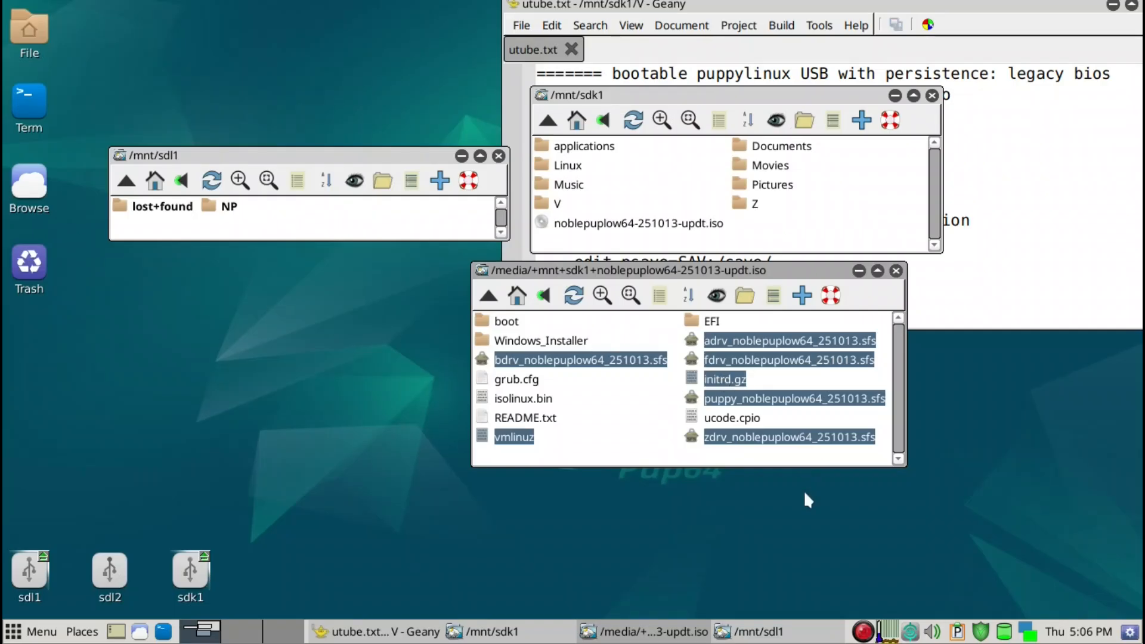
{"action": "left_click", "coordinate": [738, 425], "text": "ctrl"}
{"action": "left_click_drag", "start_coordinate": [611, 366], "coordinate": [237, 209]}
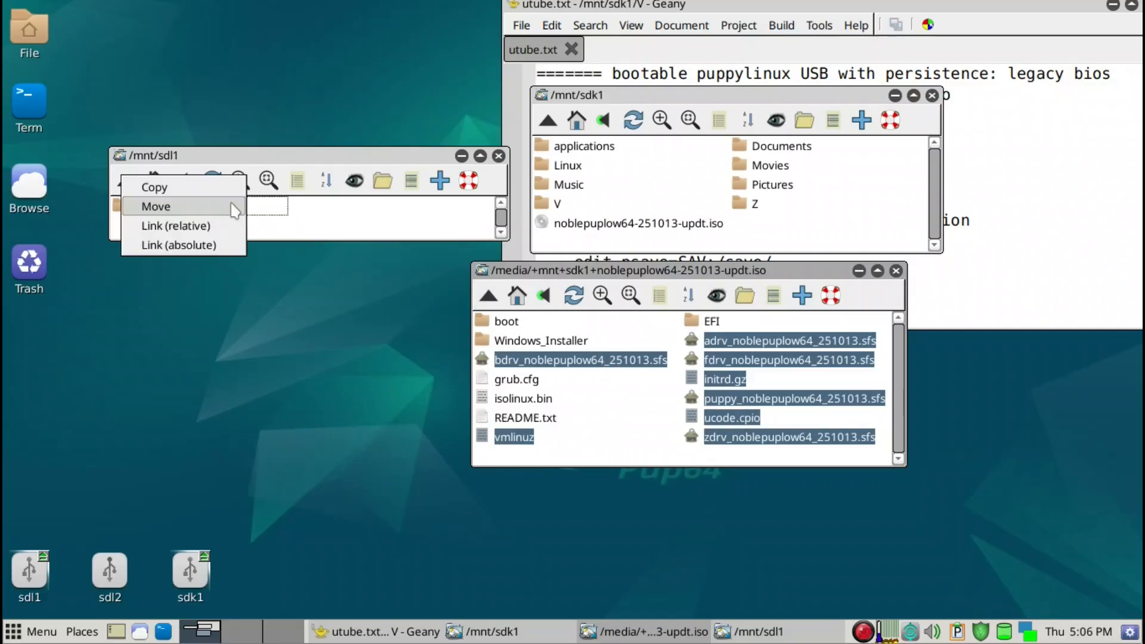
{"action": "left_click", "coordinate": [219, 188]}
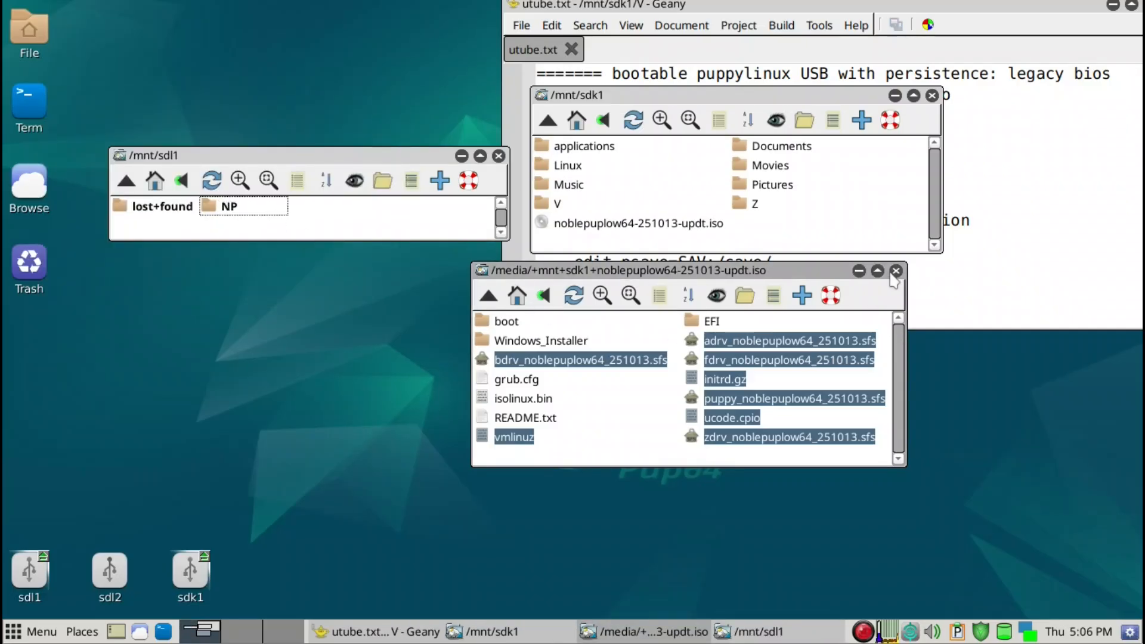
Close the mounted ISO, sdl1 and sdk1 file windows and return to the utube.txt notes
{"action": "left_click", "coordinate": [896, 271]}
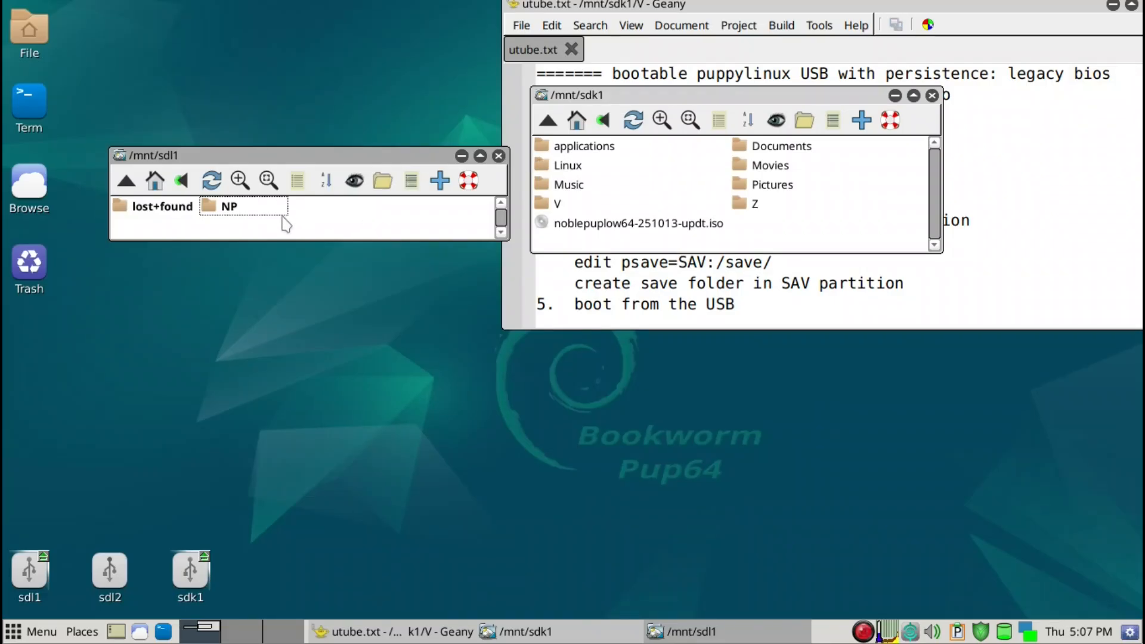
{"action": "left_click", "coordinate": [499, 157]}
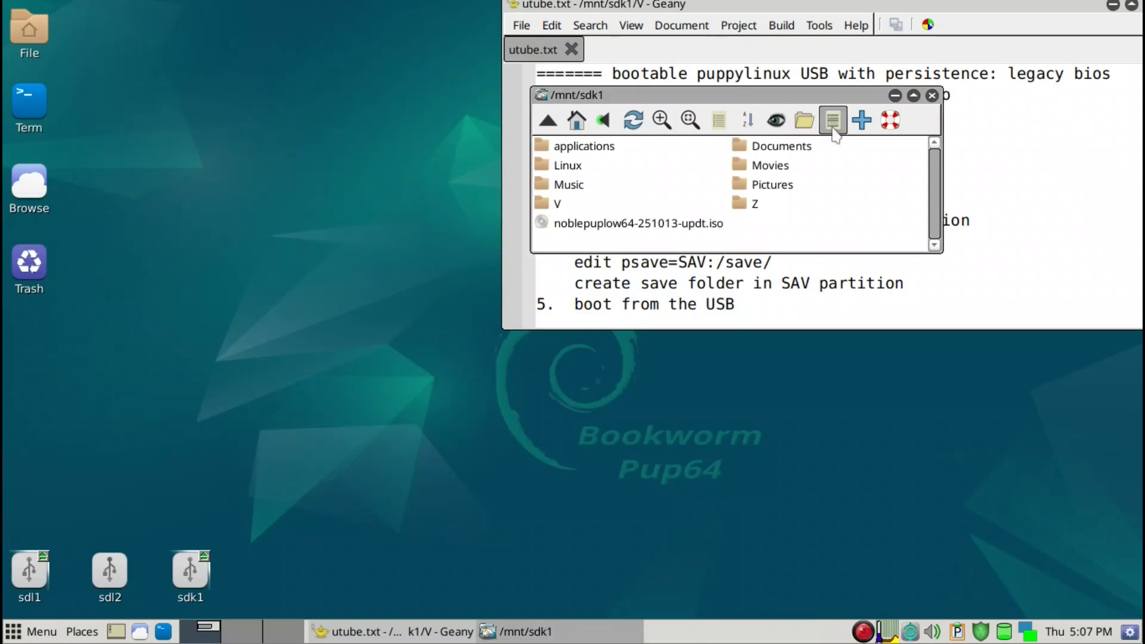
{"action": "left_click", "coordinate": [932, 95]}
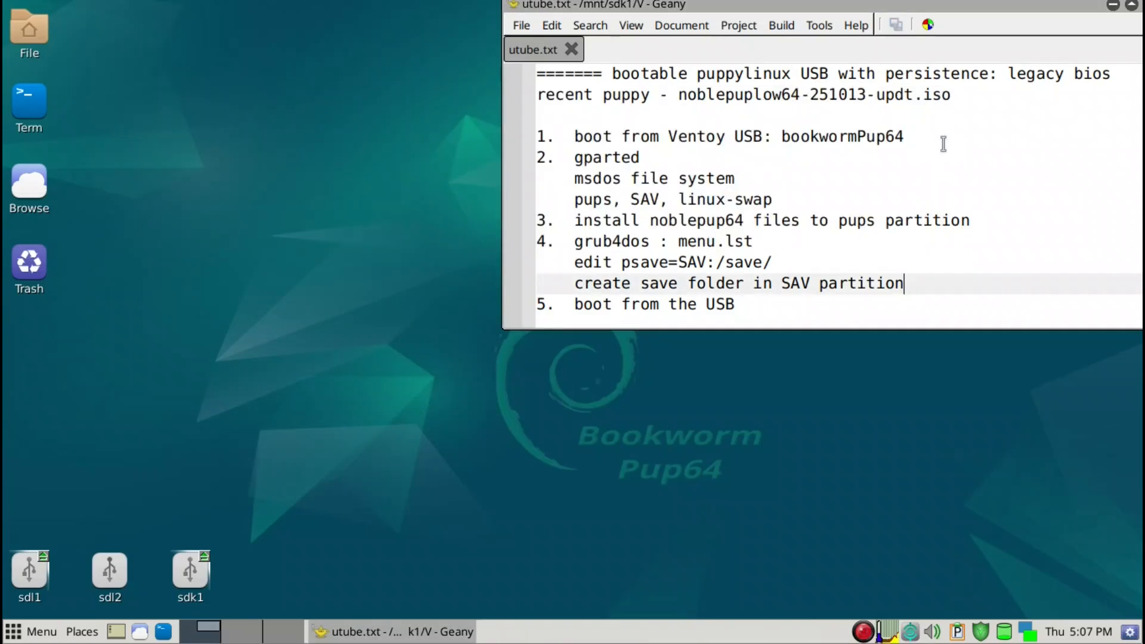
{"action": "left_click", "coordinate": [988, 170]}
{"action": "double_click", "coordinate": [988, 170]}
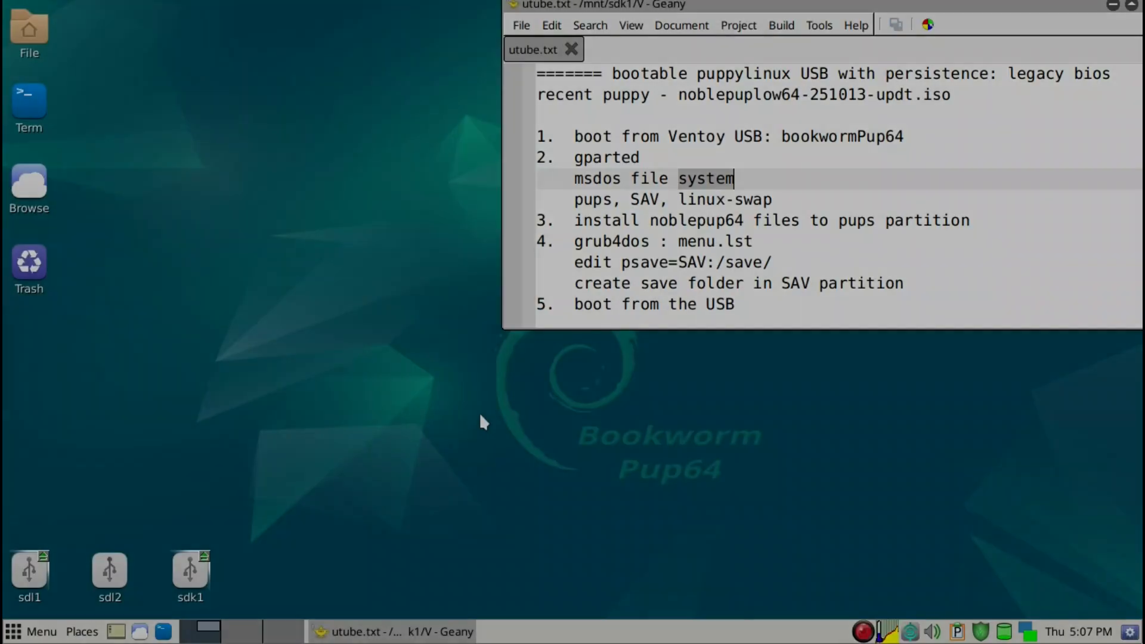
Launch the Grub4Dos bootloader config tool and let it search for devices
{"action": "right_click", "coordinate": [481, 421]}
{"action": "mouse_move", "coordinate": [481, 271]}
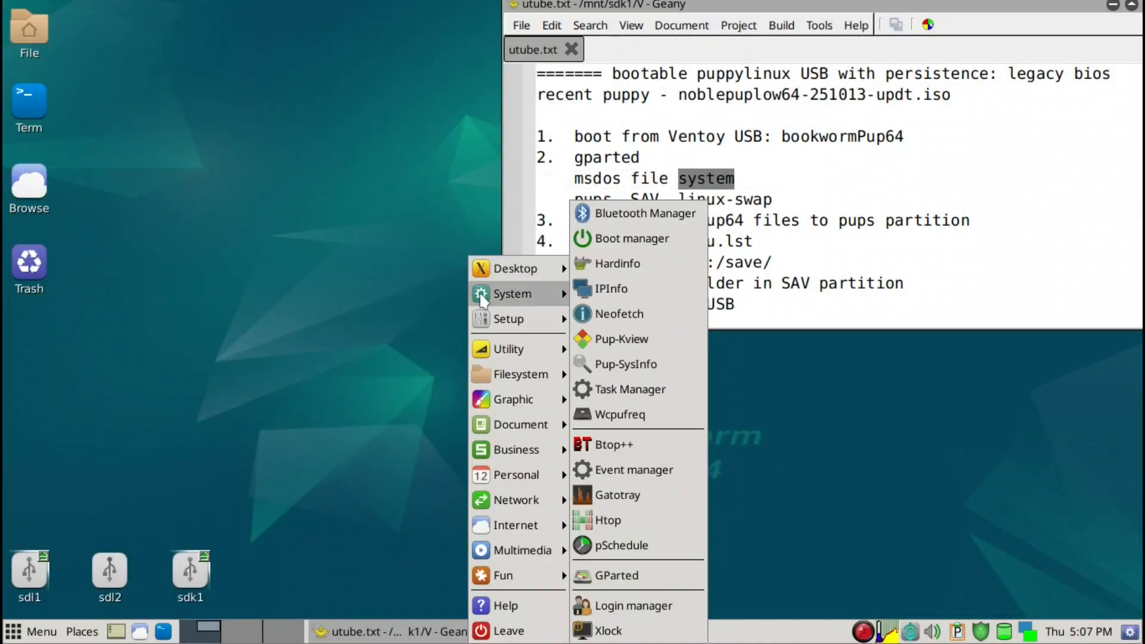
{"action": "mouse_move", "coordinate": [513, 319]}
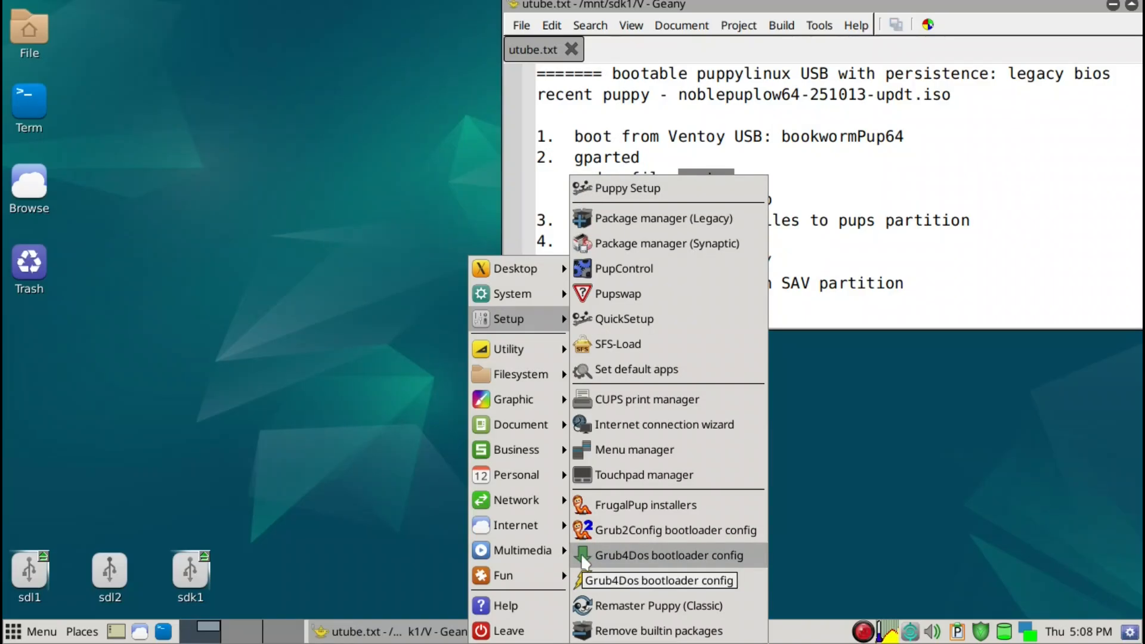
{"action": "left_click", "coordinate": [583, 560]}
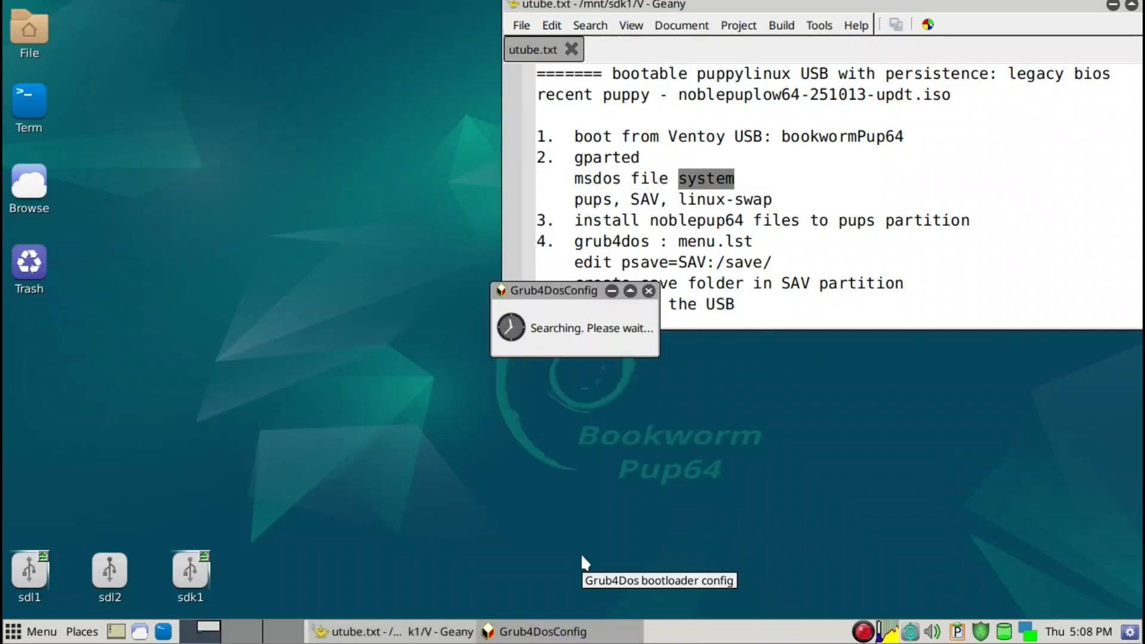
{"action": "left_click_drag", "start_coordinate": [570, 298], "coordinate": [300, 114]}
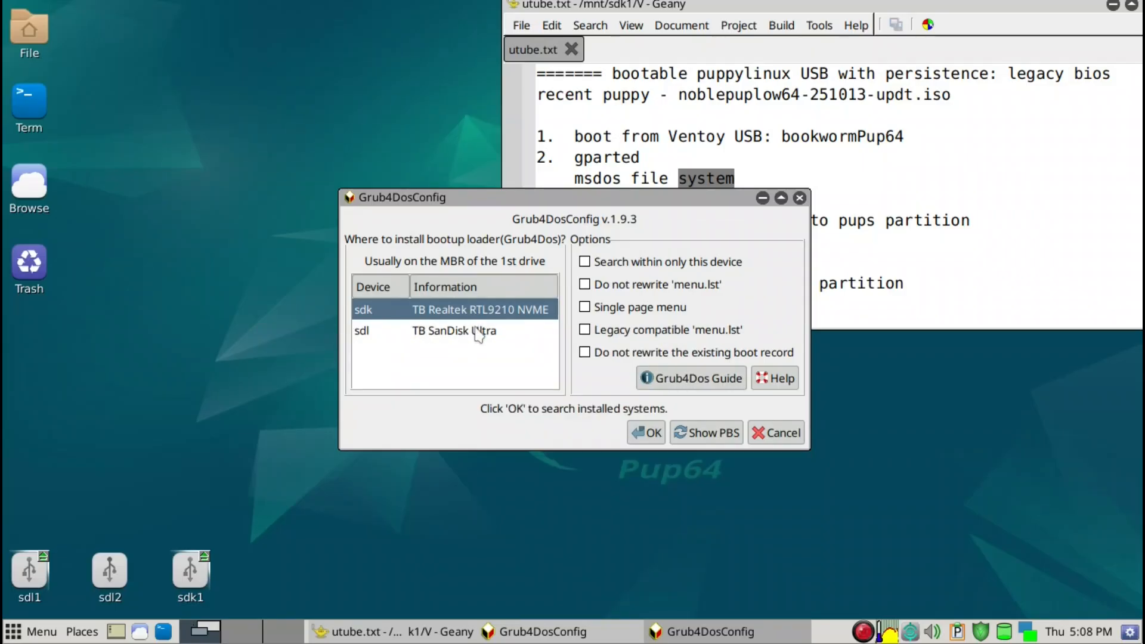
Choose sdl (SanDisk Ultra) as the bootloader device, searching within only this device with a legacy compatible menu.lst, and search for installed systems
{"action": "left_click", "coordinate": [478, 337]}
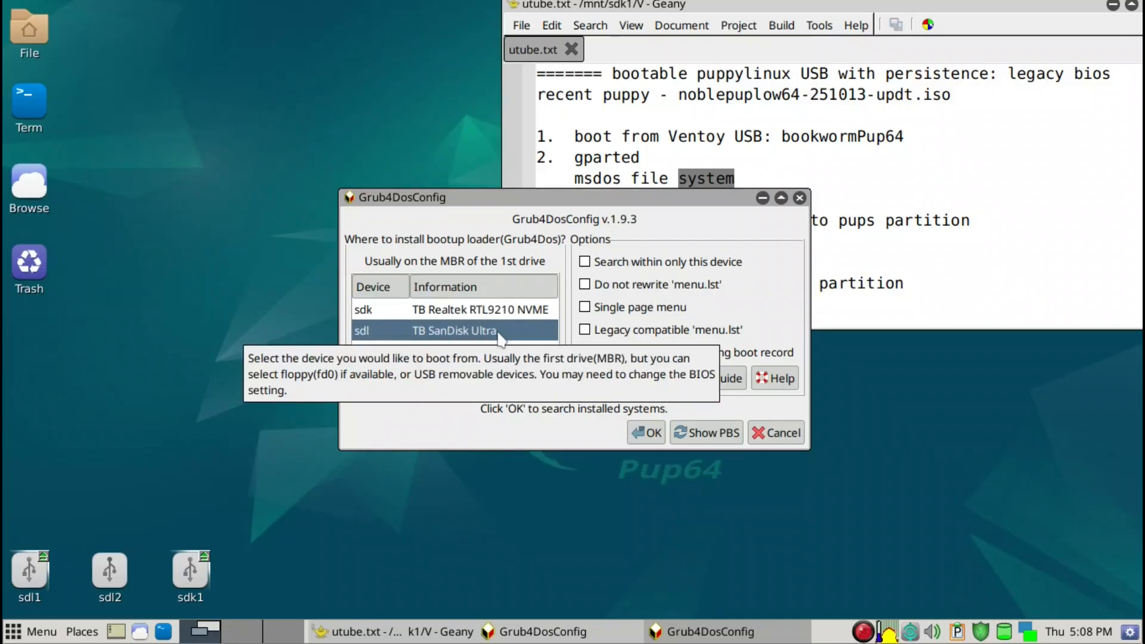
{"action": "left_click", "coordinate": [633, 267]}
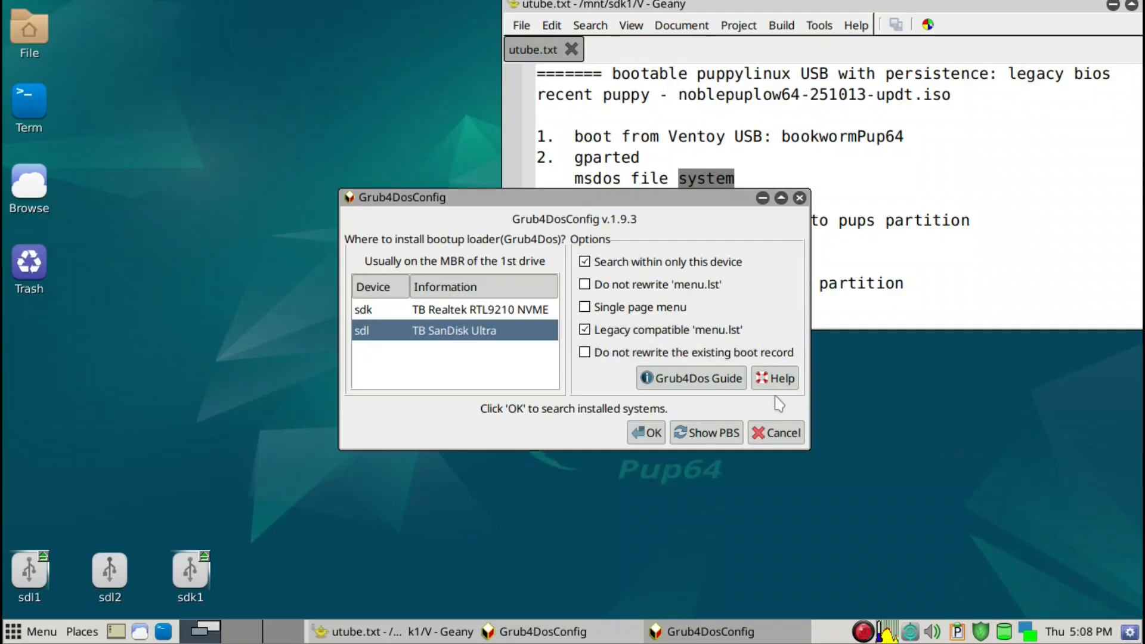
{"action": "left_click", "coordinate": [650, 434]}
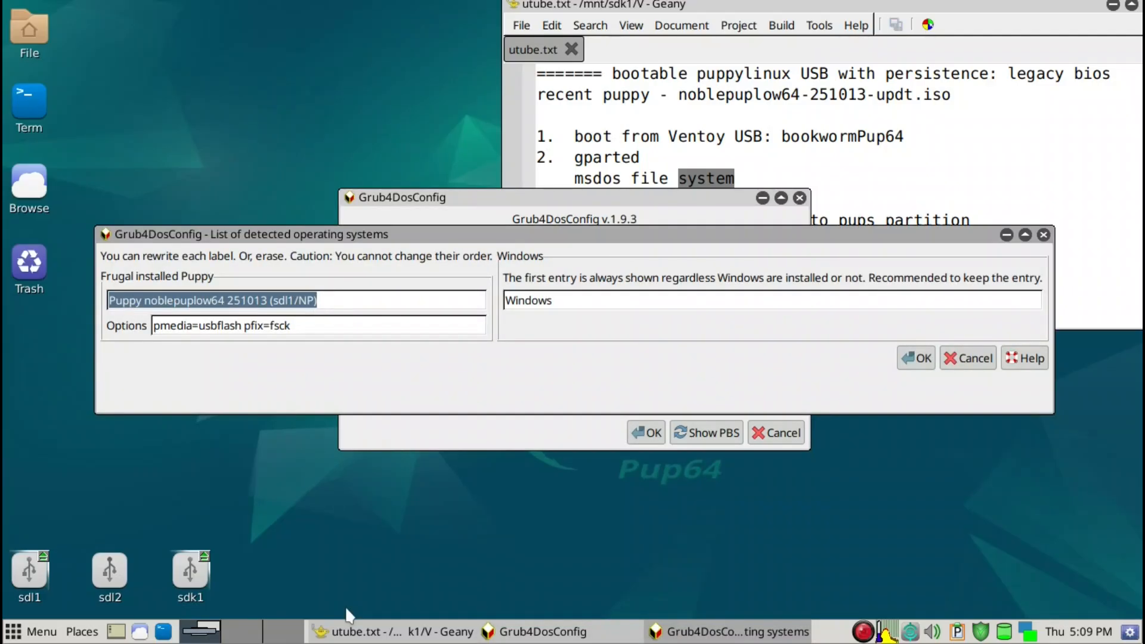
Label the detected frugal Puppy entry NP and install the Grub4Dos boot loader on sdl
{"action": "type", "text": "NP"}
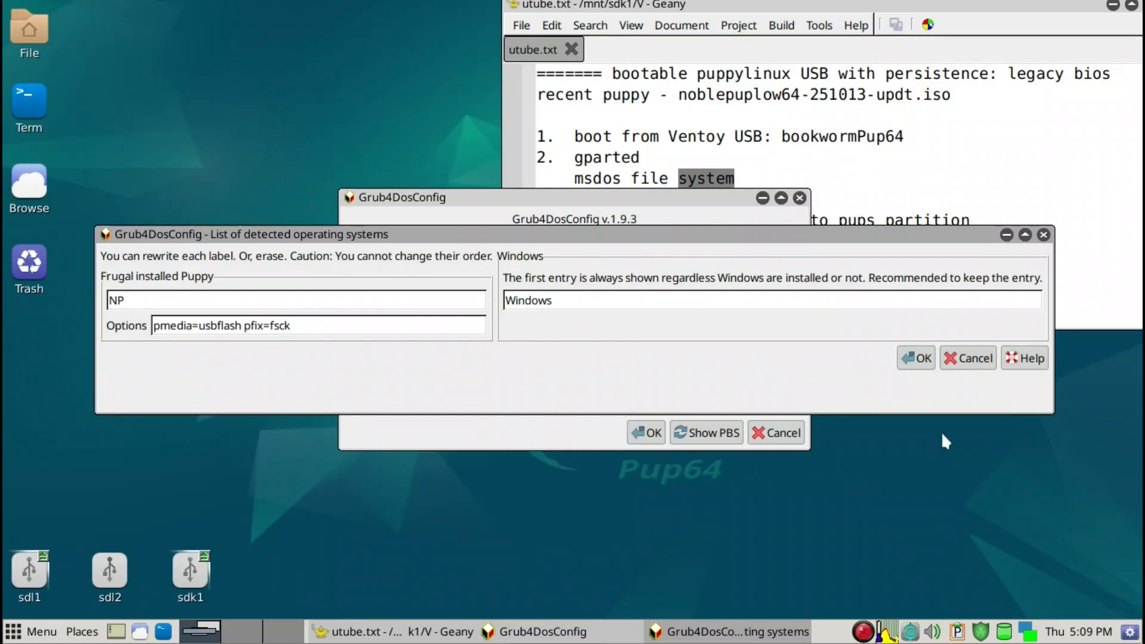
{"action": "left_click", "coordinate": [916, 358]}
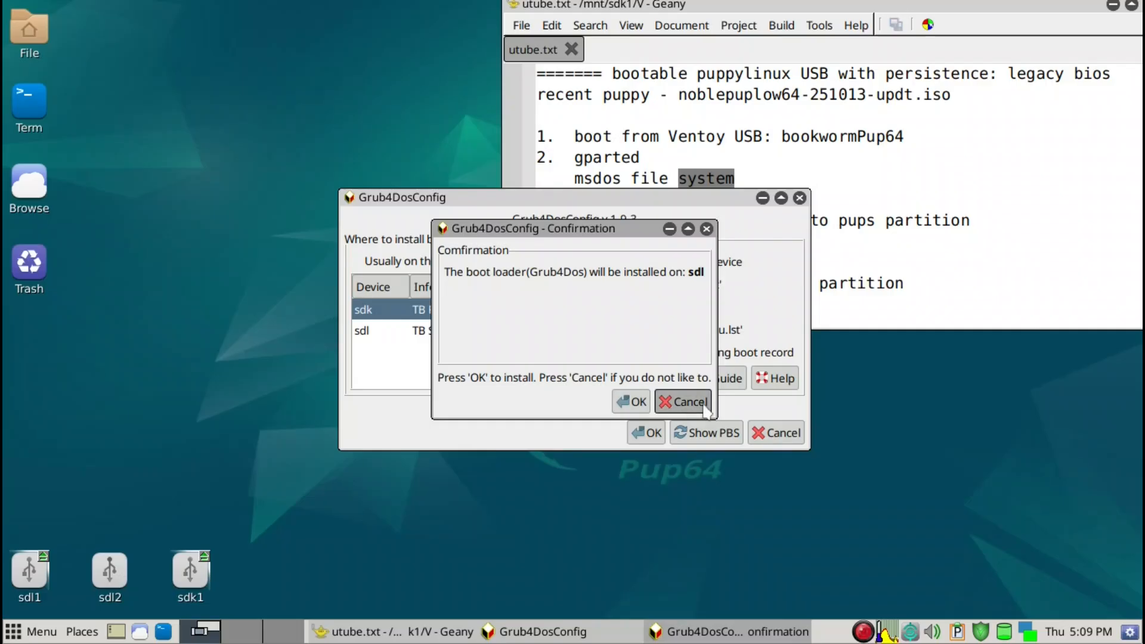
{"action": "left_click", "coordinate": [645, 404]}
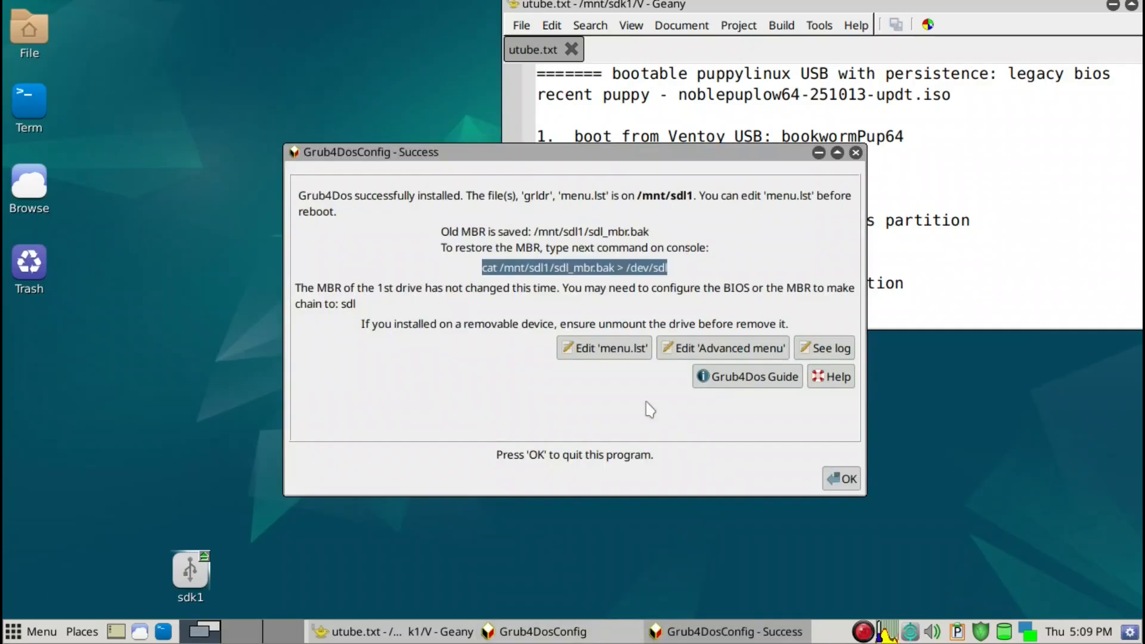
Open the generated menu.lst for editing and move the Grub4DosConfig success window clear of the editor
{"action": "left_click", "coordinate": [632, 352]}
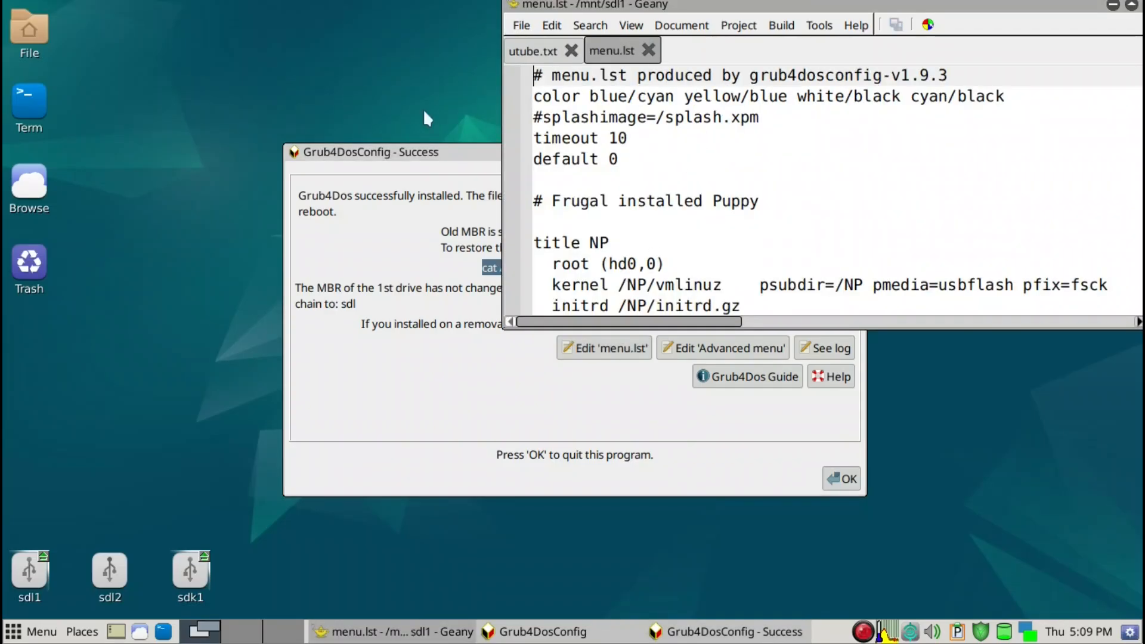
{"action": "left_click_drag", "start_coordinate": [387, 152], "coordinate": [113, 189]}
{"action": "left_click", "coordinate": [796, 200]}
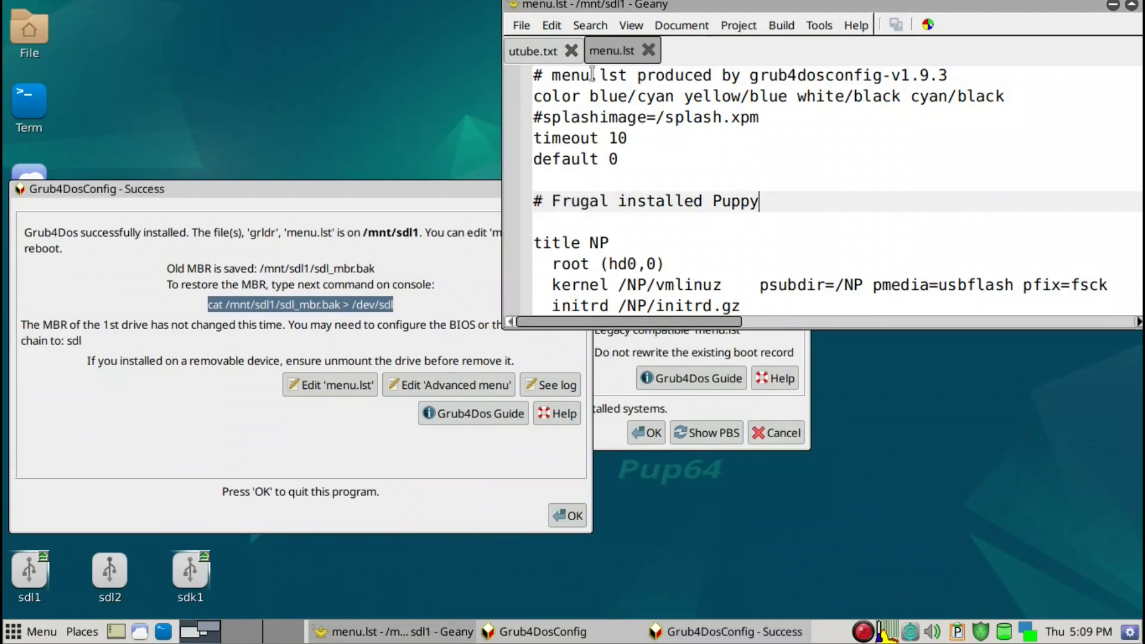
Copy the psave=SAV:/save/ parameter, including its trailing space, from the utube.txt notes
{"action": "left_click", "coordinate": [550, 53]}
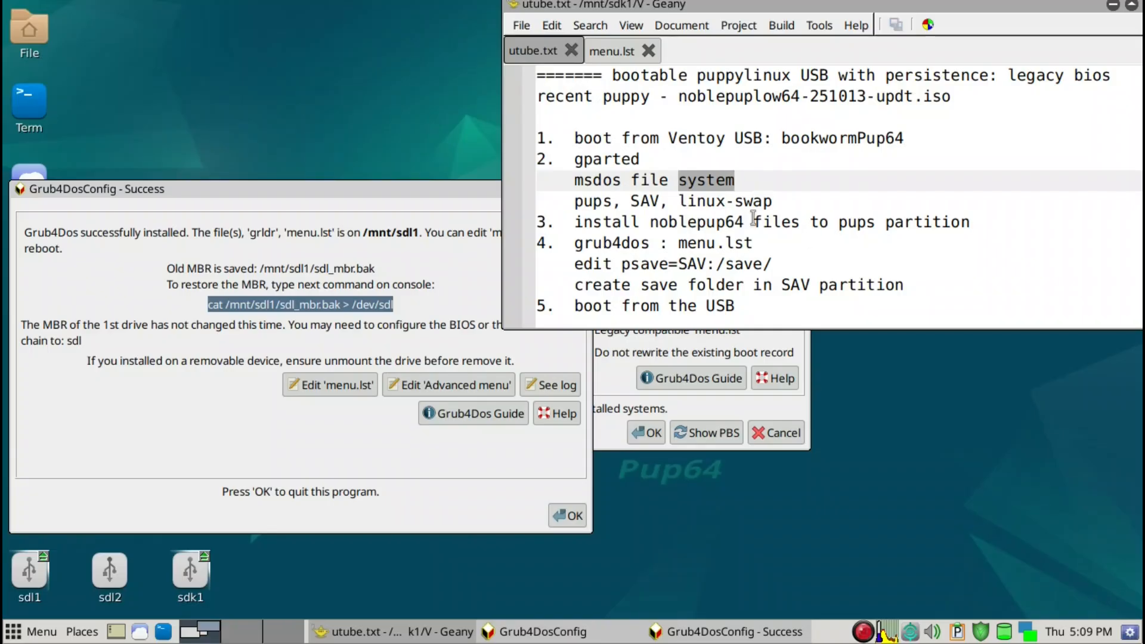
{"action": "left_click", "coordinate": [739, 244]}
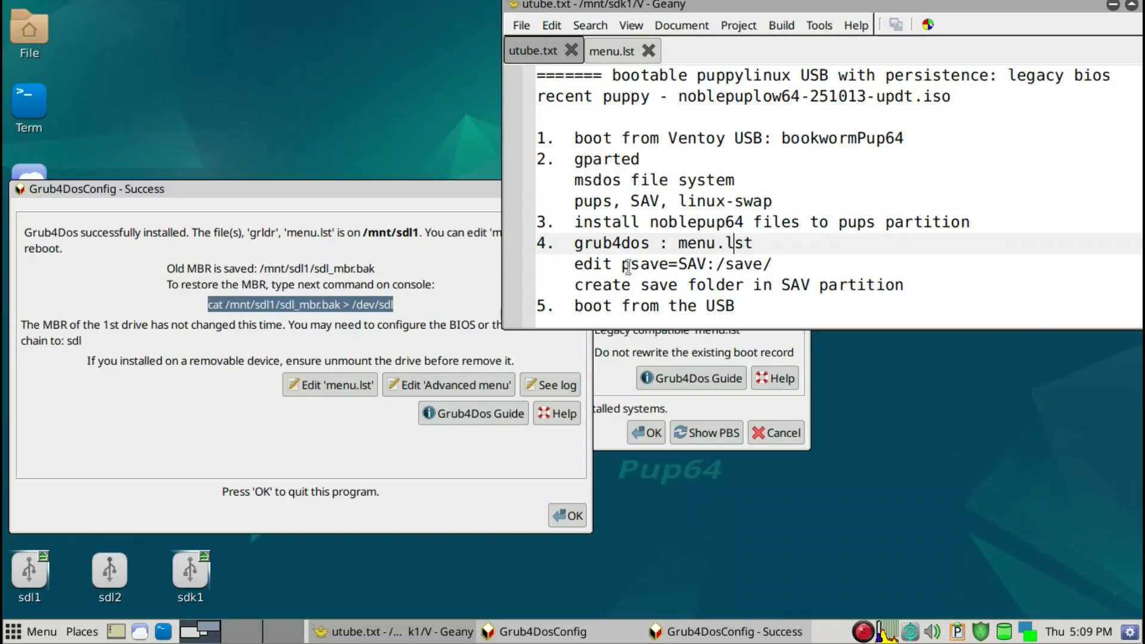
{"action": "left_click_drag", "start_coordinate": [623, 265], "coordinate": [782, 270]}
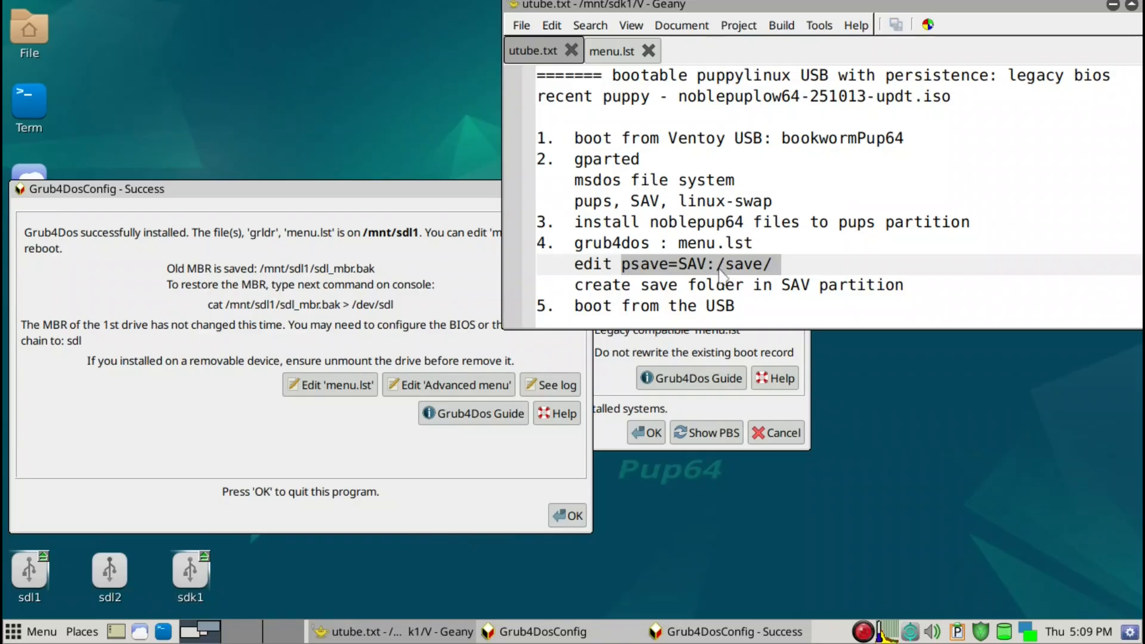
{"action": "right_click", "coordinate": [750, 269]}
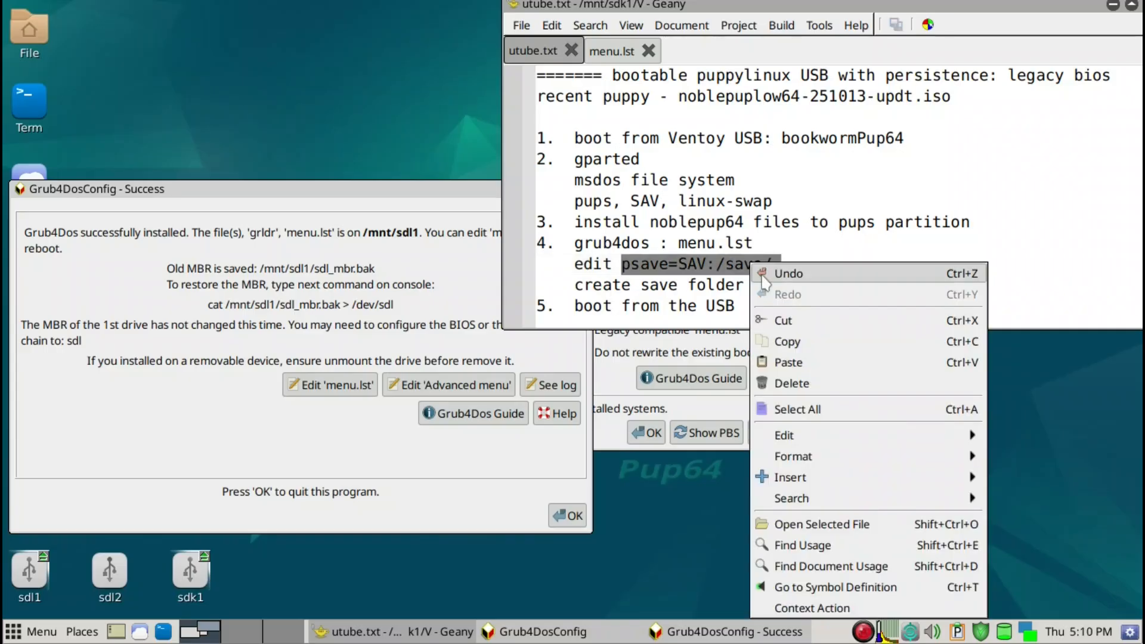
{"action": "left_click", "coordinate": [786, 342]}
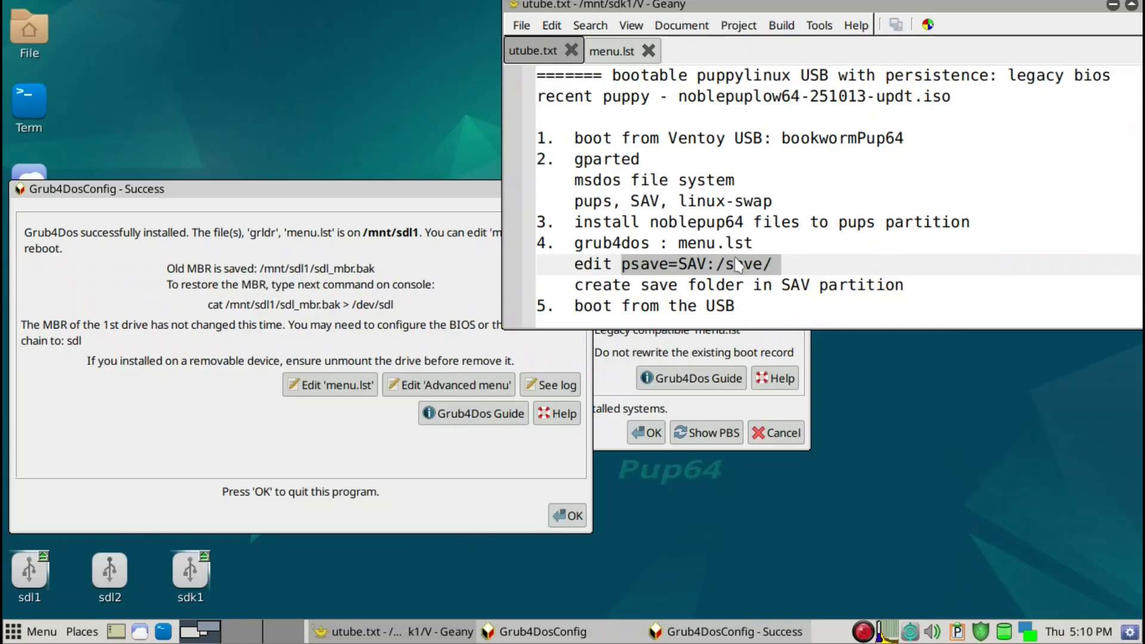
Paste psave=SAV:/save/ before pfix=fsck on the NP entry's kernel line in menu.lst
{"action": "left_click", "coordinate": [613, 51]}
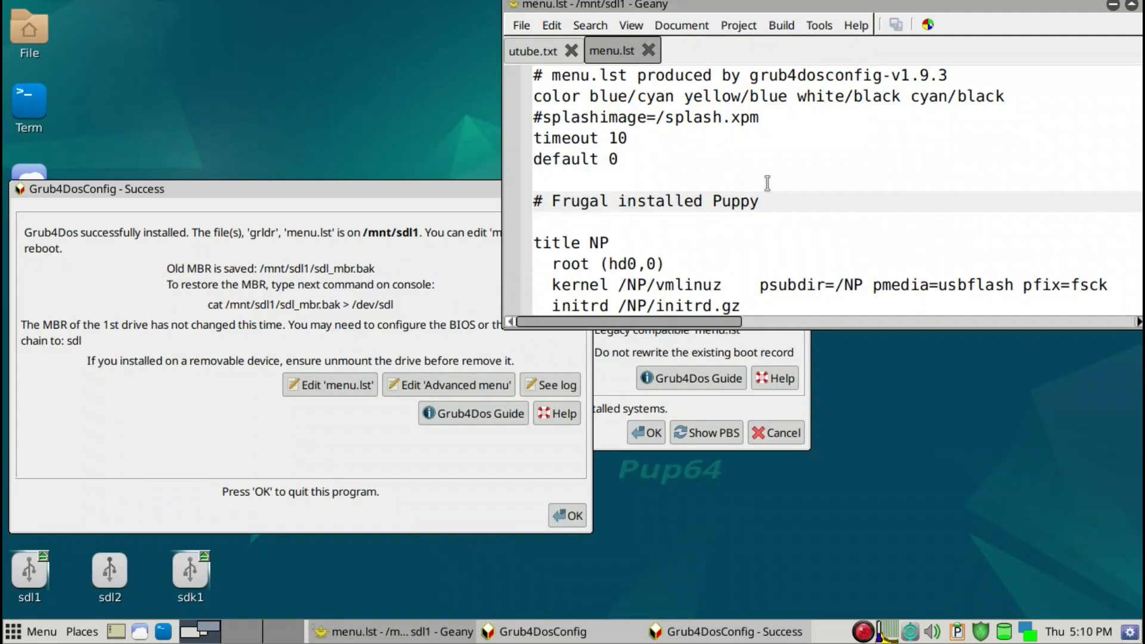
{"action": "scroll", "coordinate": [772, 186], "scroll_direction": "down", "scroll_amount": 3}
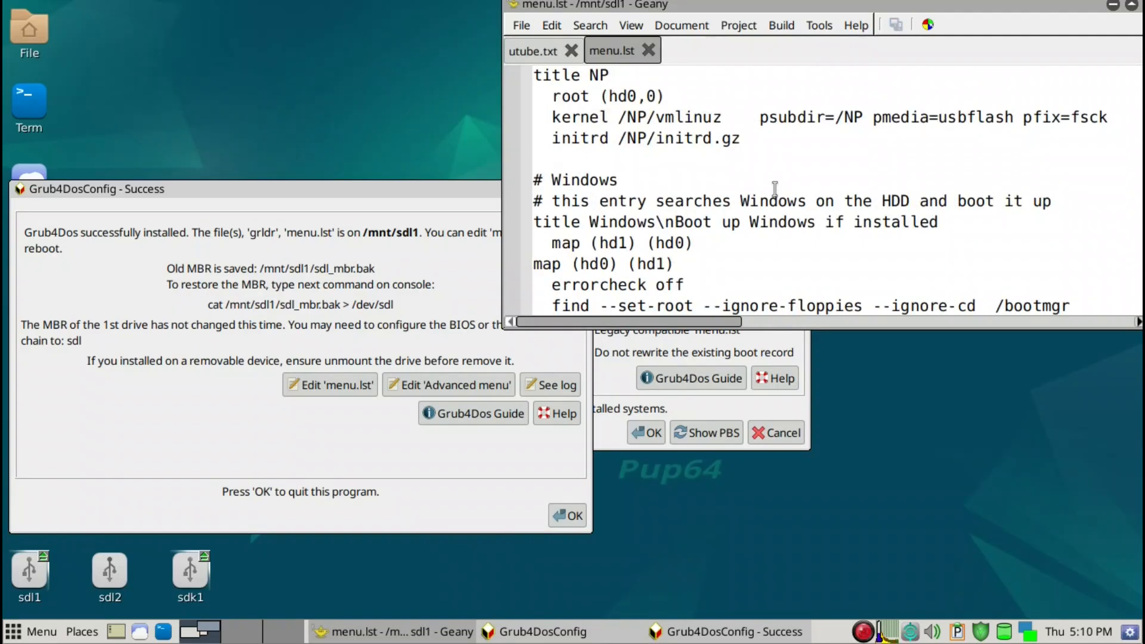
{"action": "scroll", "coordinate": [775, 188], "scroll_direction": "up", "scroll_amount": 2}
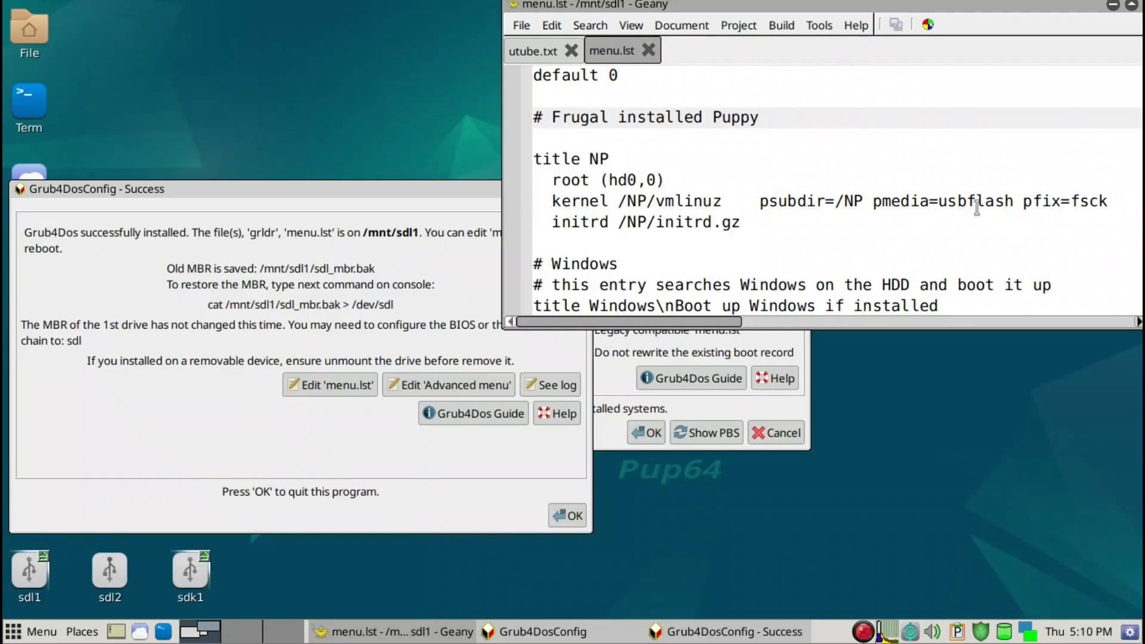
{"action": "left_click", "coordinate": [1022, 203]}
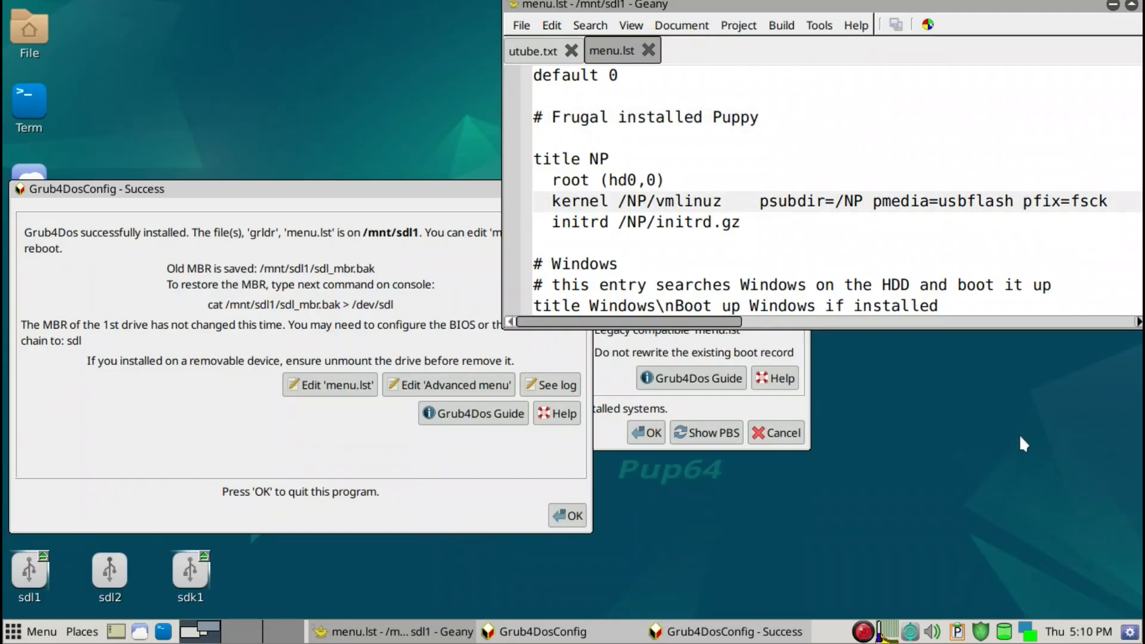
{"action": "key", "text": "ctrl+v"}
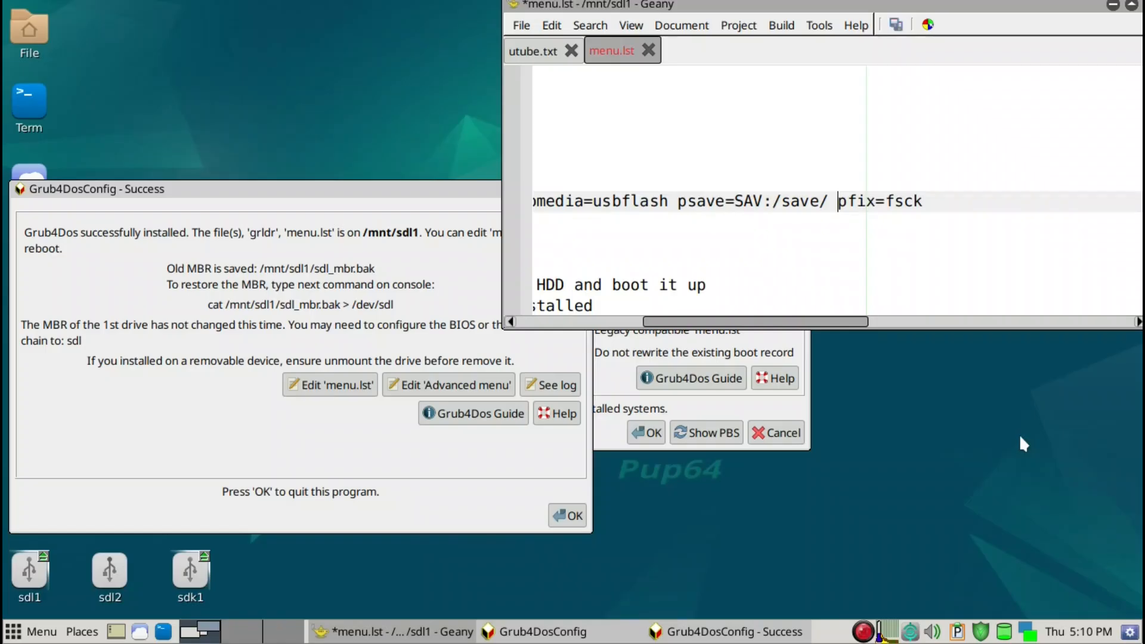
Widen the editor window, turn on line wrapping for menu.lst, and save the file
{"action": "left_click_drag", "start_coordinate": [508, 194], "coordinate": [333, 194]}
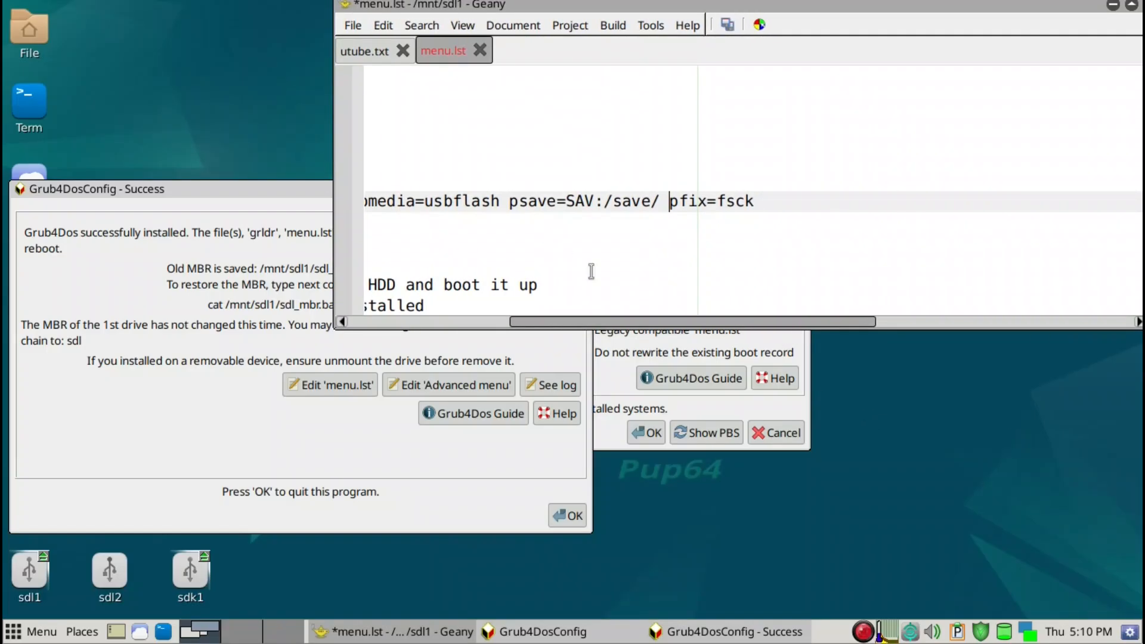
{"action": "left_click_drag", "start_coordinate": [625, 322], "coordinate": [421, 328]}
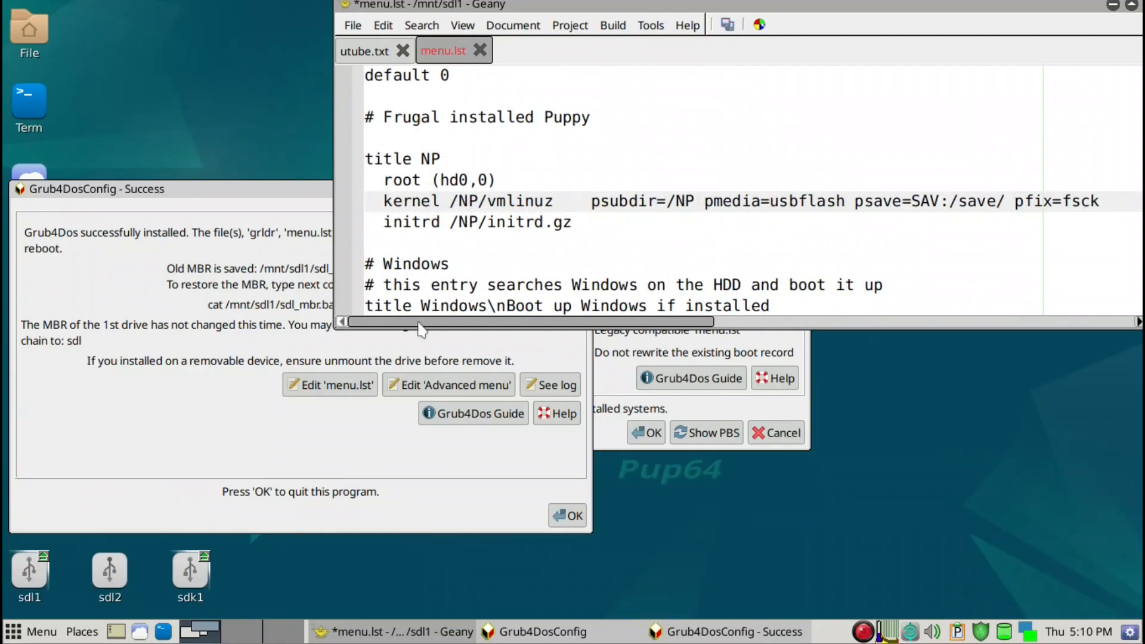
{"action": "left_click", "coordinate": [516, 26]}
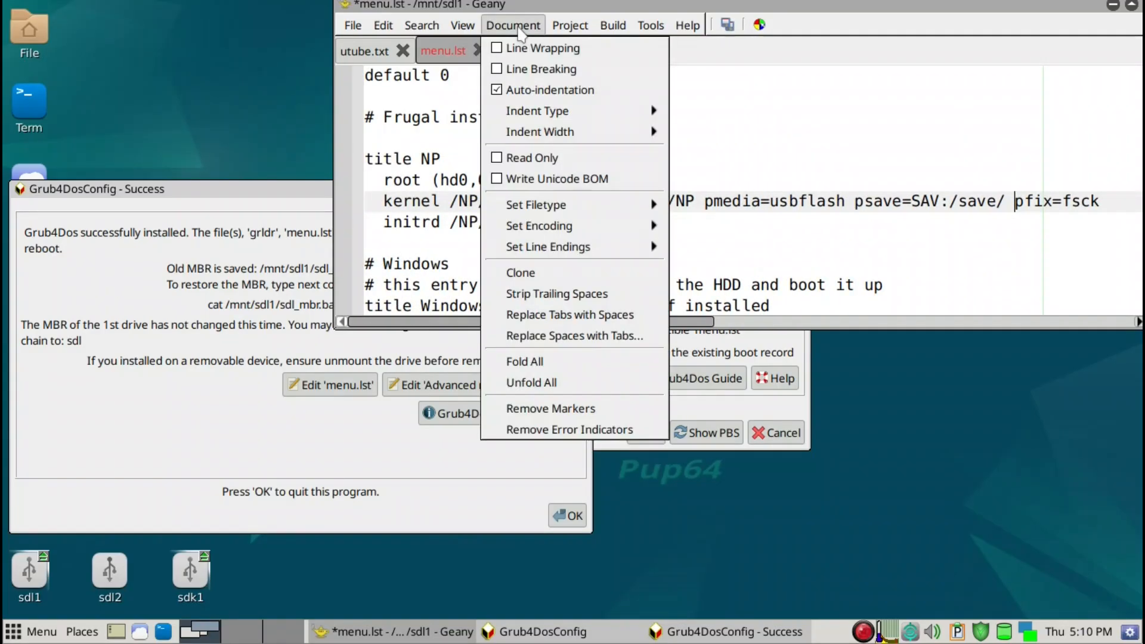
{"action": "left_click", "coordinate": [523, 49]}
{"action": "left_click", "coordinate": [1016, 203]}
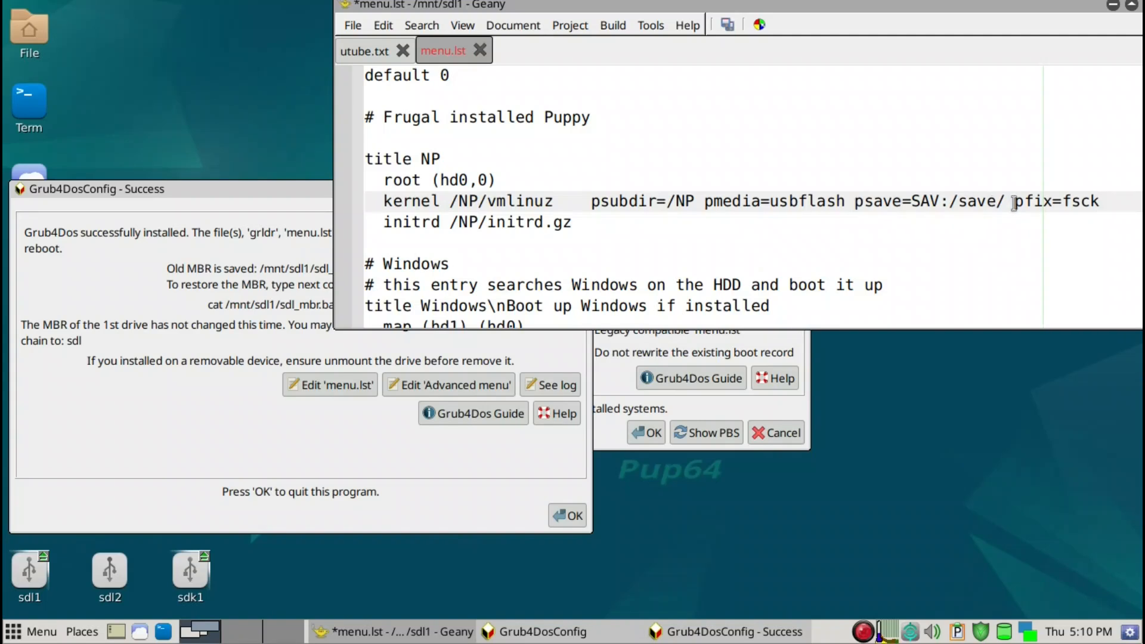
{"action": "left_click", "coordinate": [727, 25]}
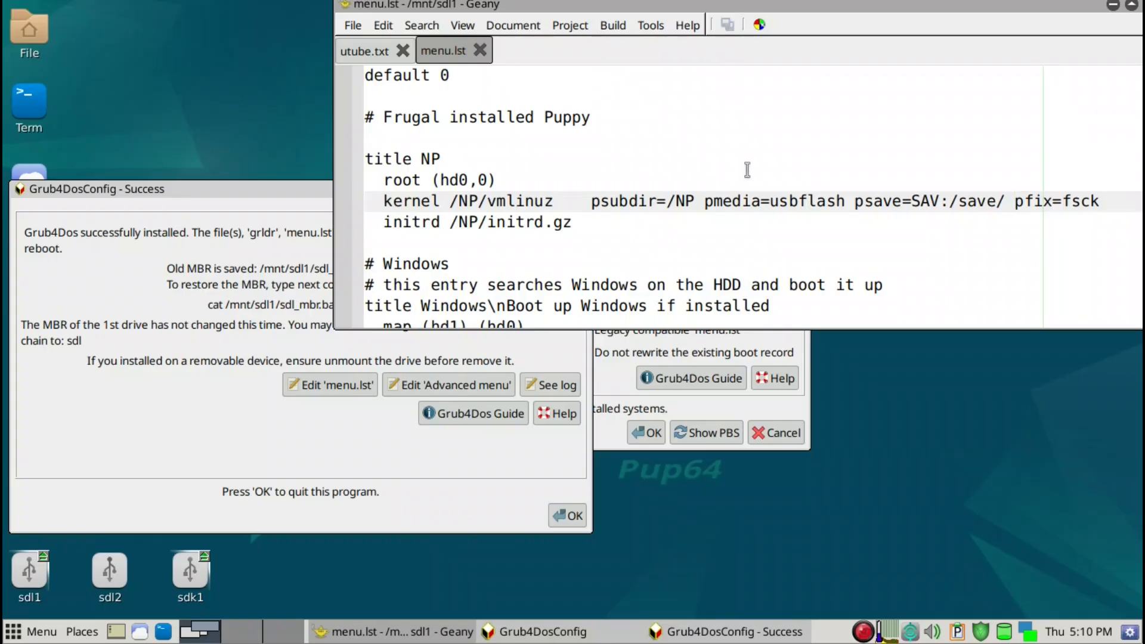
Delete everything from the Windows comment through the end of the Advanced menu entry in menu.lst, and save the file
{"action": "scroll", "coordinate": [752, 180], "scroll_direction": "up", "scroll_amount": 2}
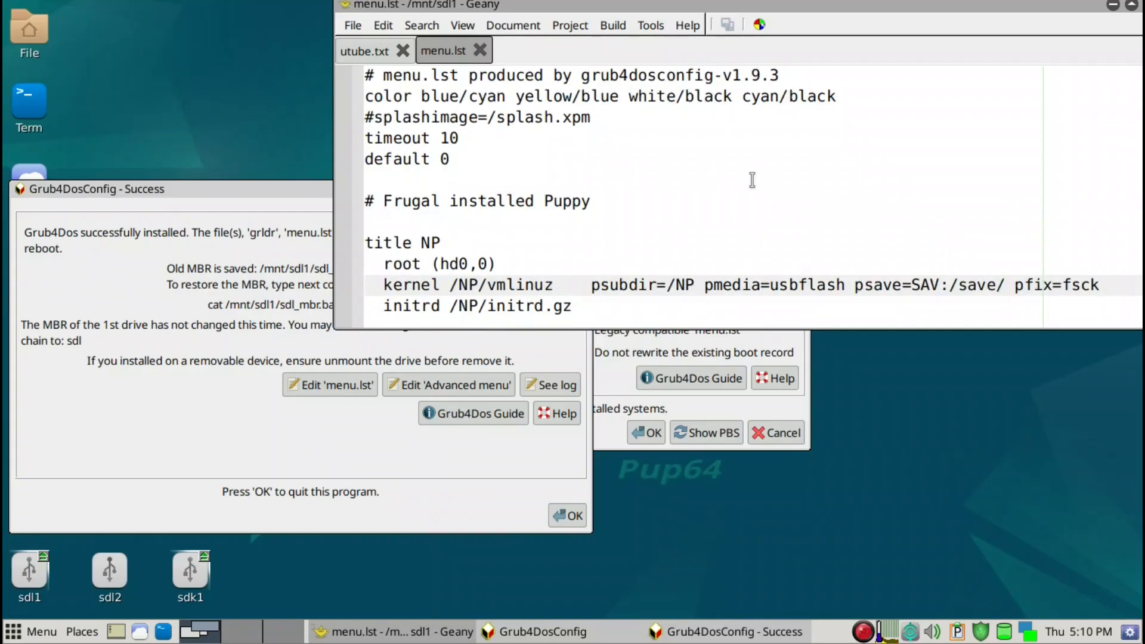
{"action": "scroll", "coordinate": [752, 179], "scroll_direction": "down", "scroll_amount": 6}
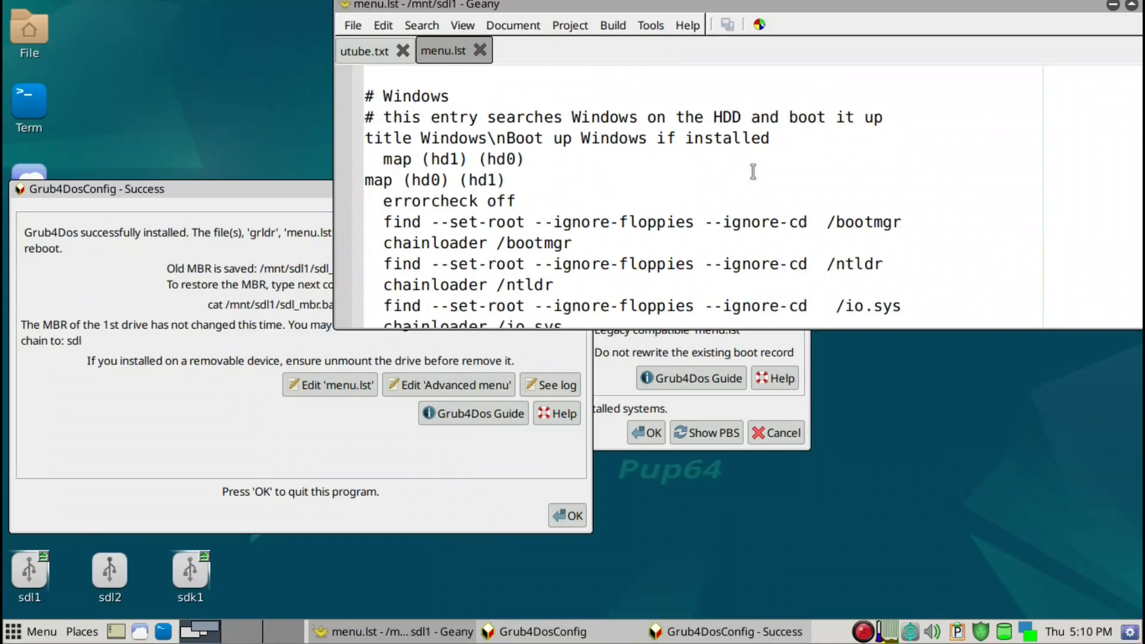
{"action": "left_click", "coordinate": [366, 96]}
{"action": "left_click_drag", "start_coordinate": [368, 99], "coordinate": [523, 285]}
{"action": "scroll", "coordinate": [430, 241], "scroll_direction": "down", "scroll_amount": 4}
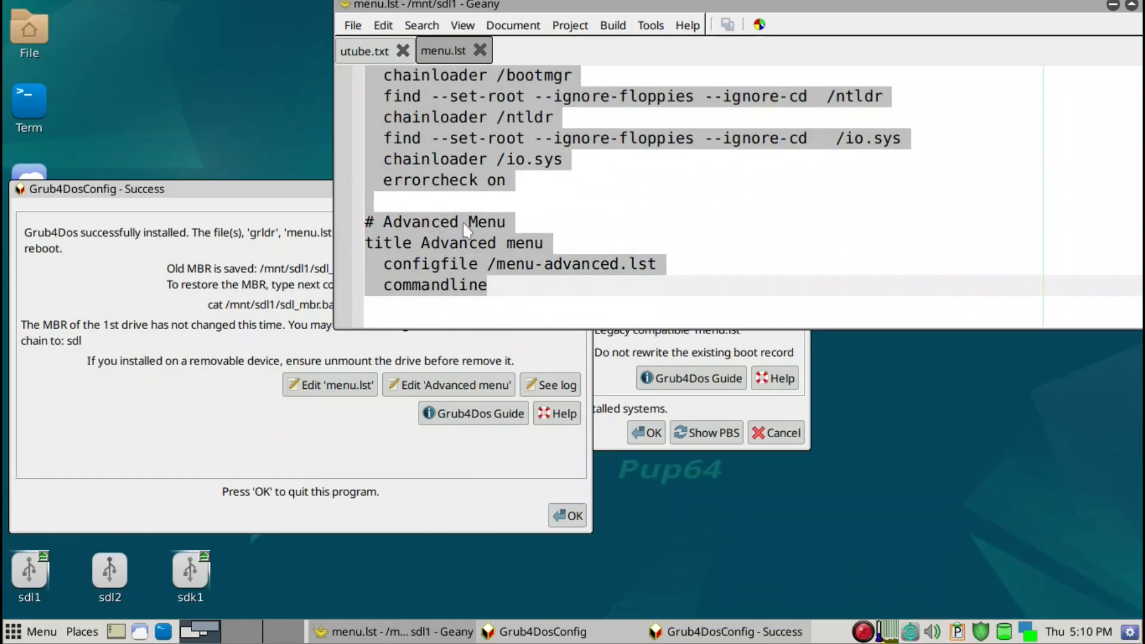
{"action": "key", "text": "Delete"}
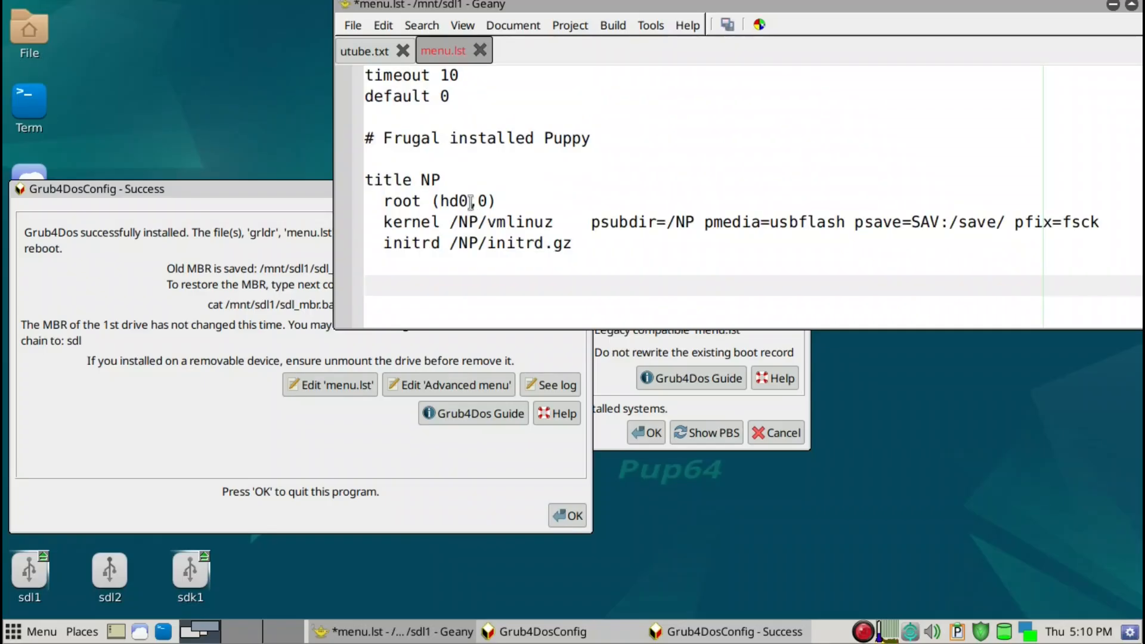
{"action": "key", "text": "BackSpace"}
{"action": "left_click", "coordinate": [726, 24]}
Close the text editor, dismiss the Grub4Dos success message, and exit the Grub4Dos configuration
{"action": "left_click_drag", "start_coordinate": [1080, 7], "coordinate": [1021, 17]}
{"action": "left_click", "coordinate": [1090, 13]}
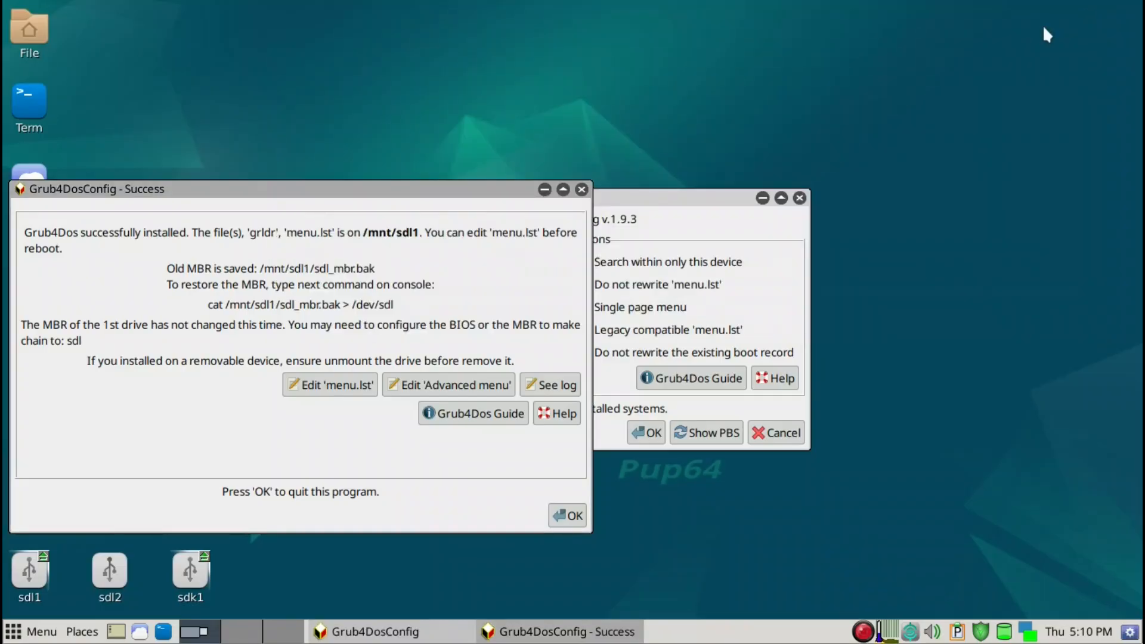
{"action": "left_click", "coordinate": [572, 515]}
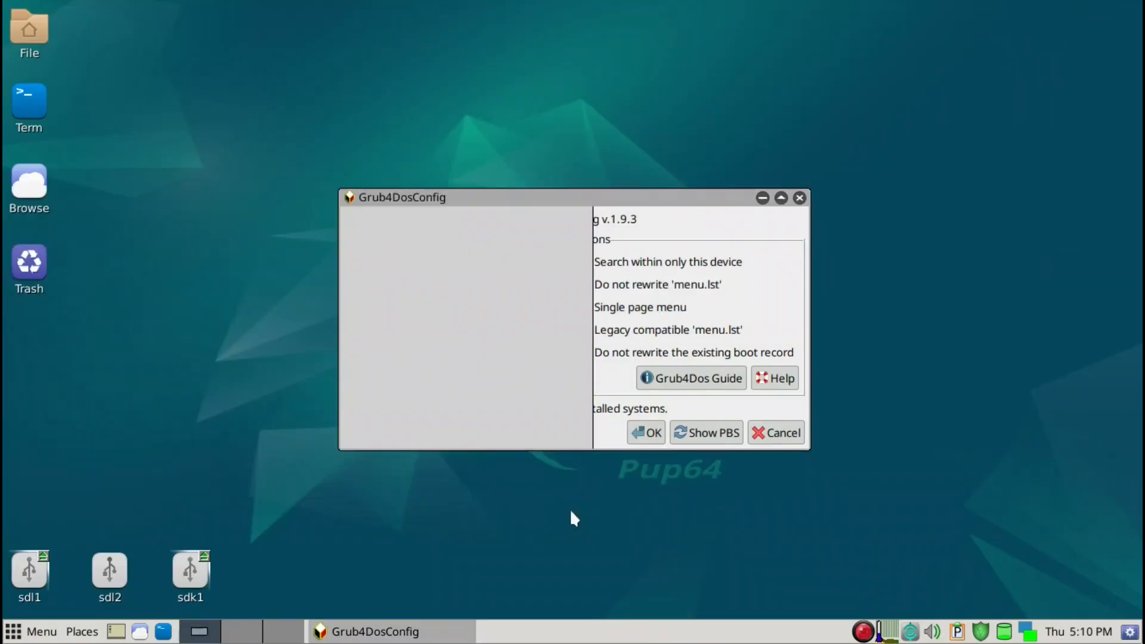
{"action": "left_click", "coordinate": [779, 436]}
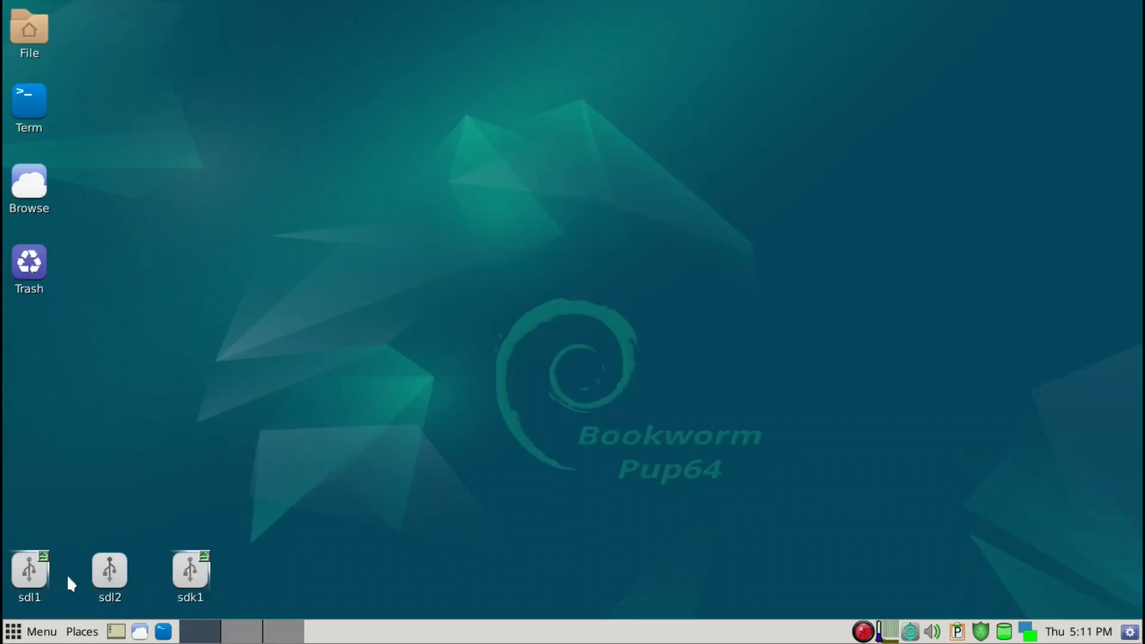
Create a folder named save on the sdl2 partition, check inside it, and close the file window
{"action": "mouse_move", "coordinate": [114, 584]}
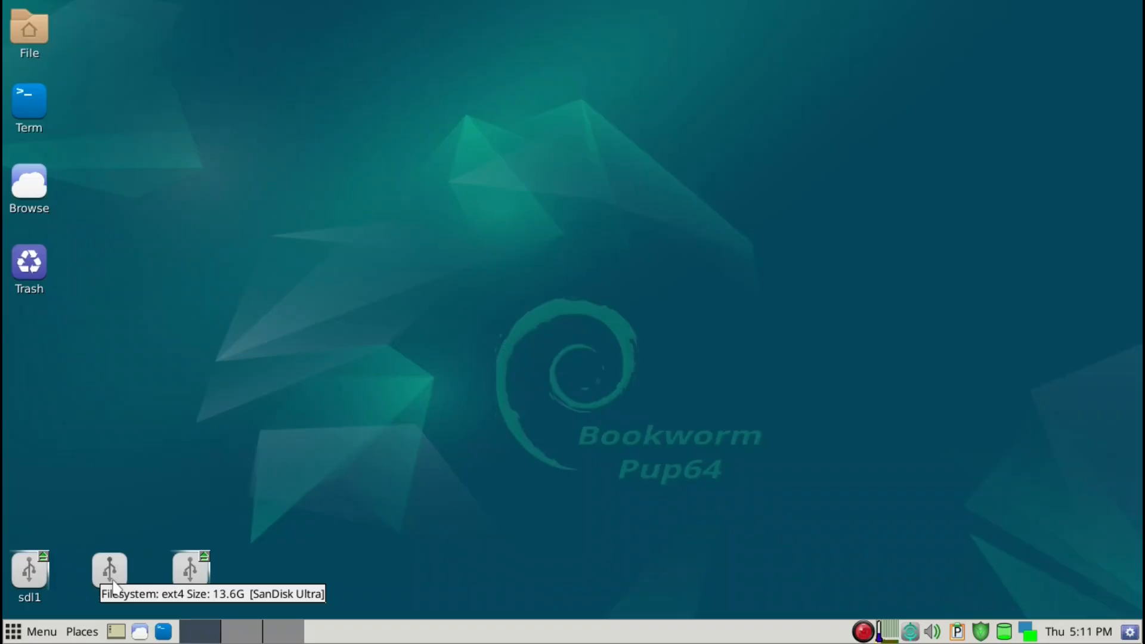
{"action": "left_click", "coordinate": [114, 584]}
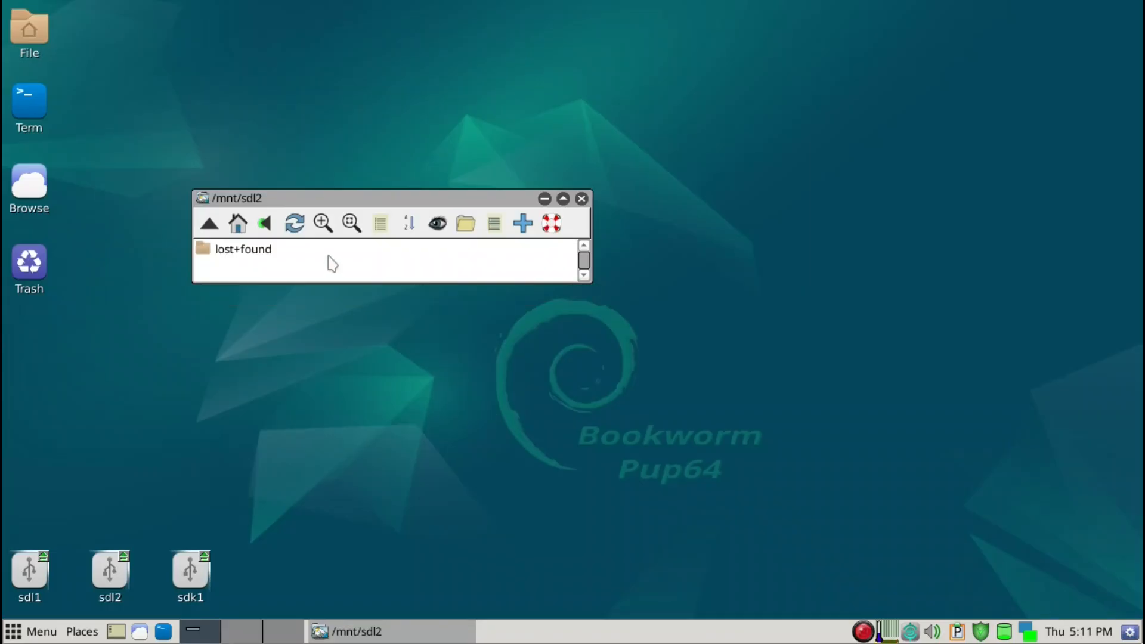
{"action": "right_click", "coordinate": [330, 260]}
{"action": "mouse_move", "coordinate": [333, 262]}
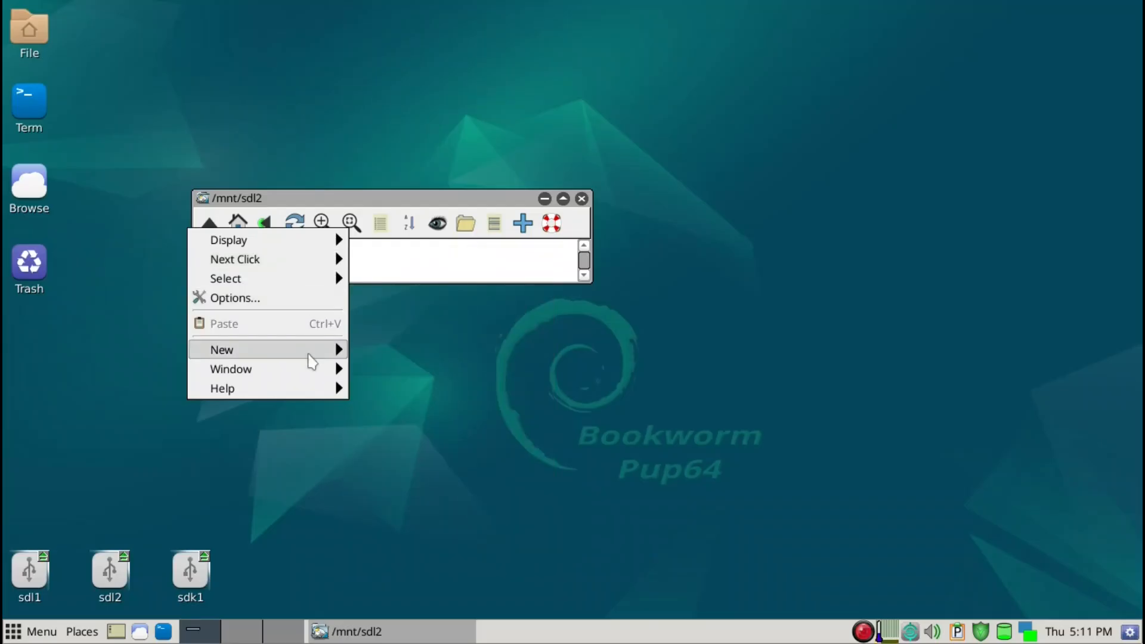
{"action": "mouse_move", "coordinate": [314, 353]}
{"action": "left_click", "coordinate": [391, 351]}
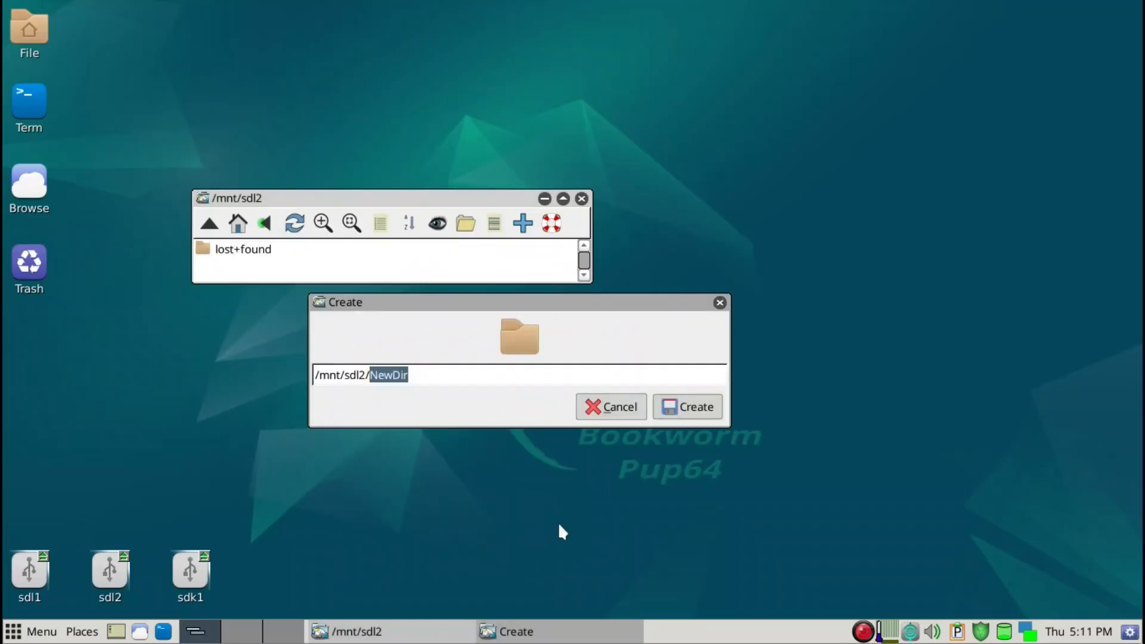
{"action": "type", "text": "save"}
{"action": "key", "text": "Return"}
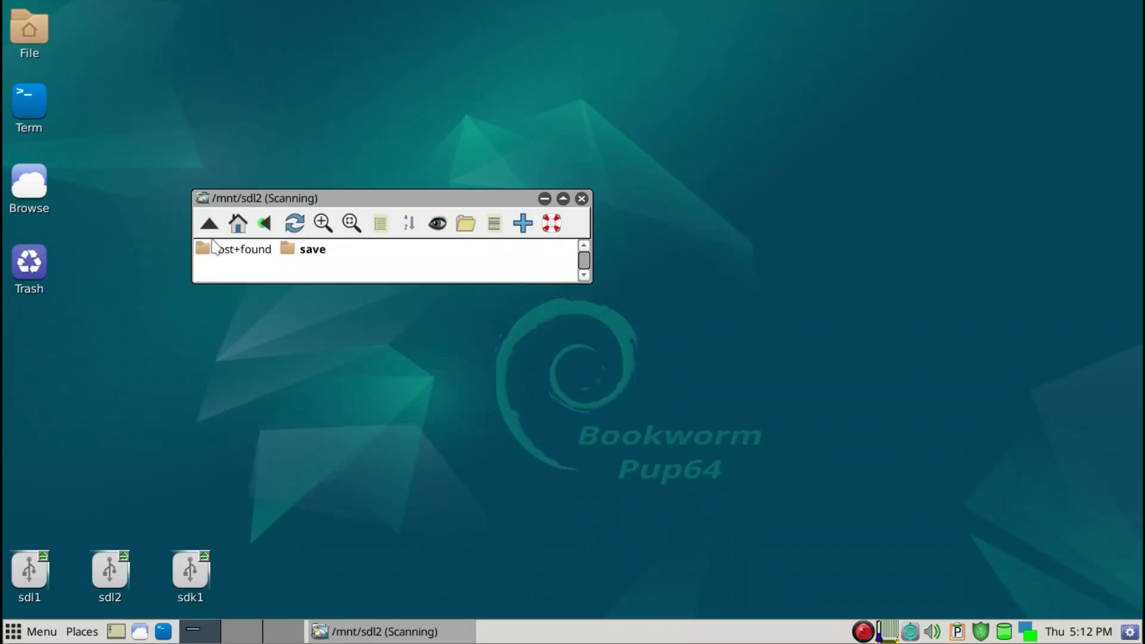
{"action": "left_click", "coordinate": [306, 252]}
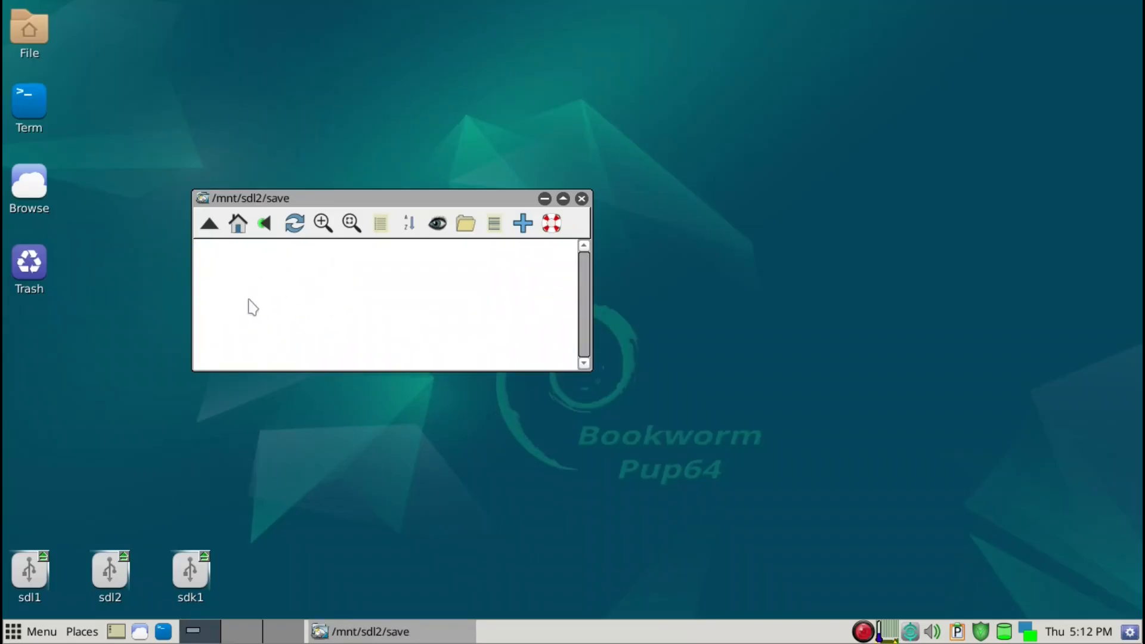
{"action": "left_click", "coordinate": [581, 198]}
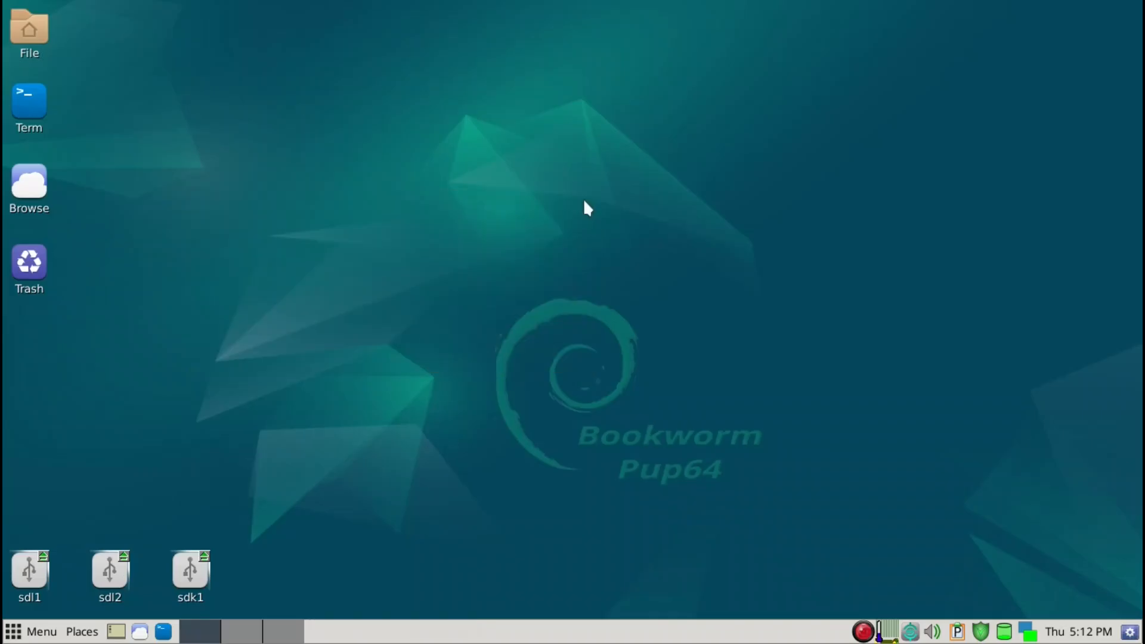